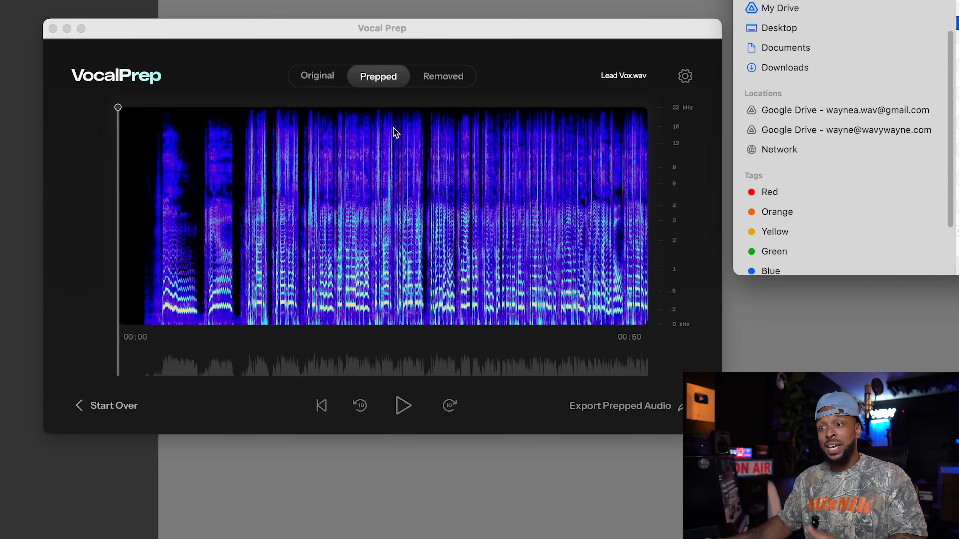
# - Compare the original and prepped spectrograms of Lead Vox.wav, and play the original audio from the beginning
pyautogui.click(326, 85)
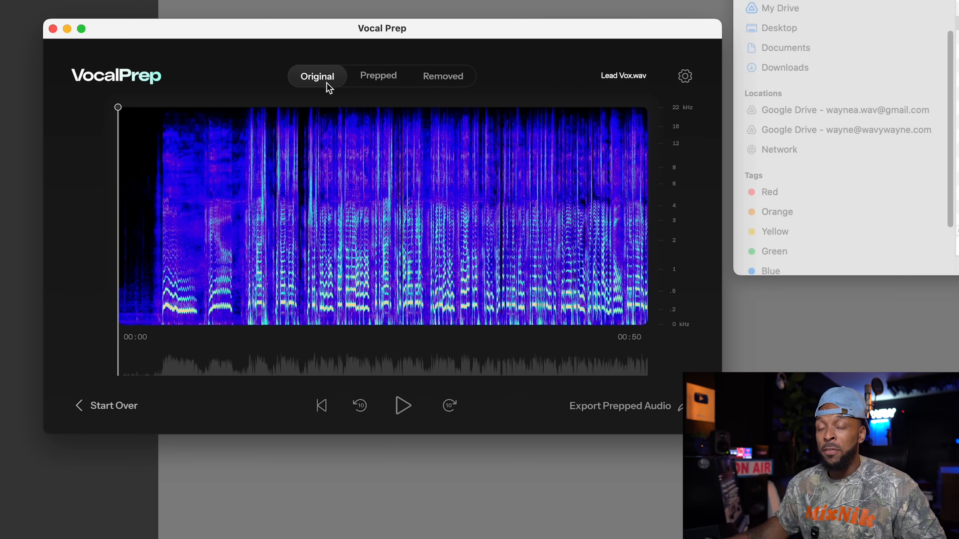
pyautogui.click(397, 85)
pyautogui.click(339, 82)
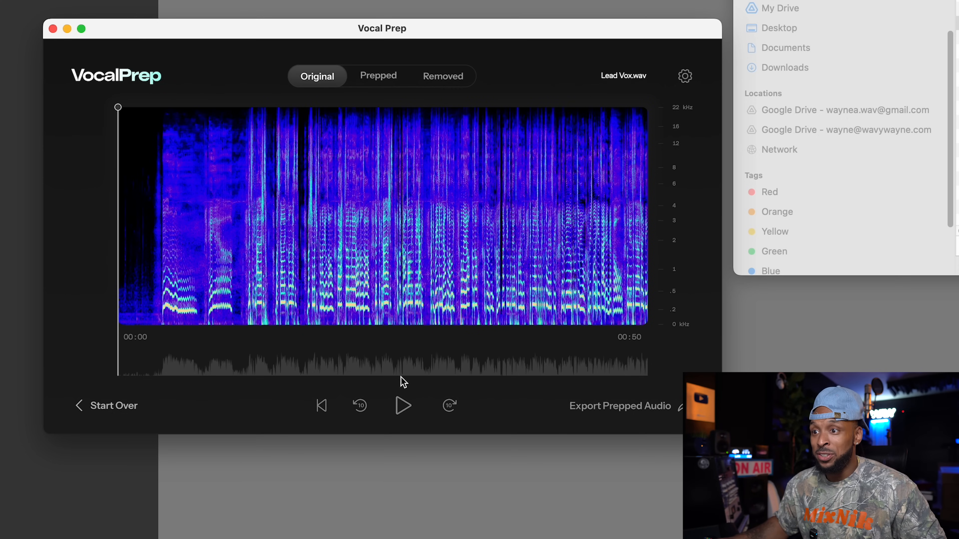
pyautogui.click(402, 407)
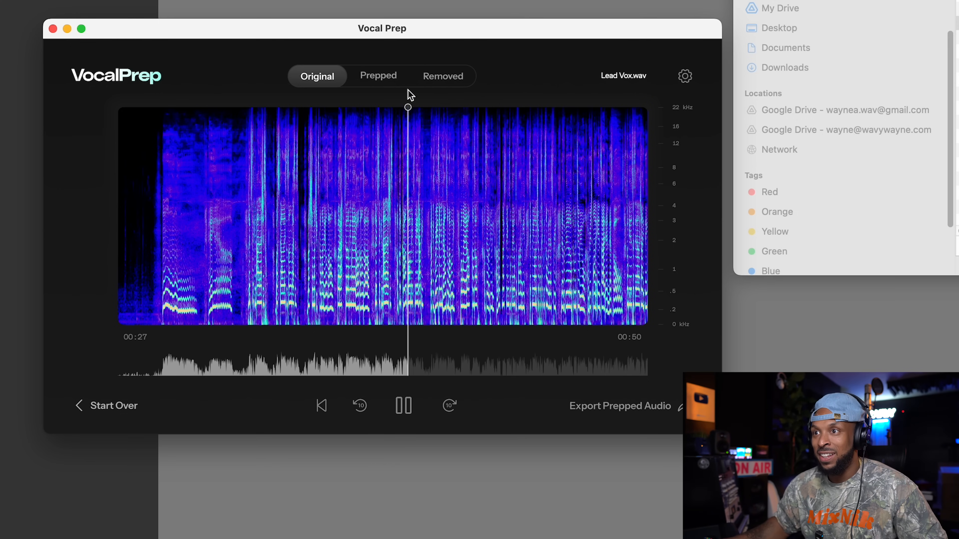
# - Switch to the prepped version of Lead Vox.wav, rewind it, listen to it and pause playback
pyautogui.click(377, 81)
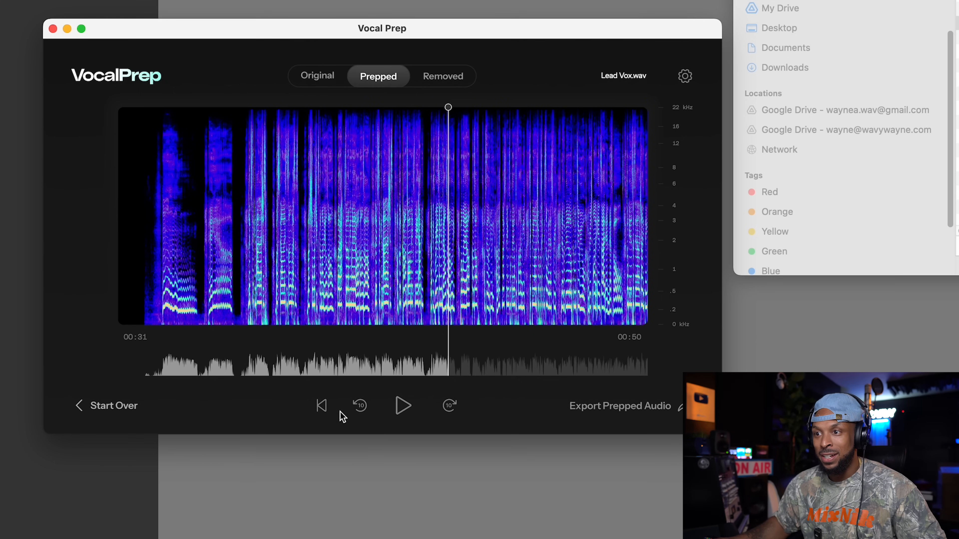
pyautogui.click(361, 406)
pyautogui.click(361, 407)
pyautogui.click(322, 406)
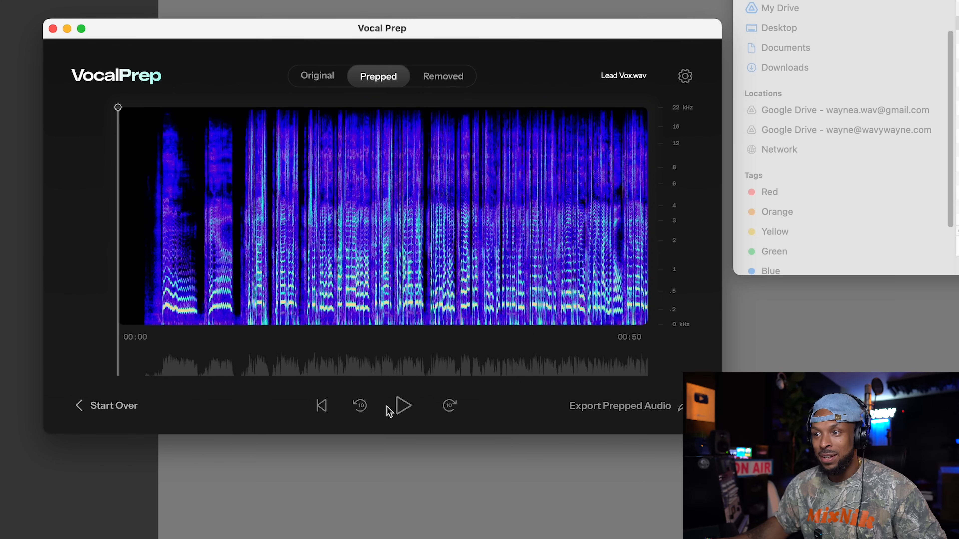
pyautogui.click(449, 406)
pyautogui.click(403, 407)
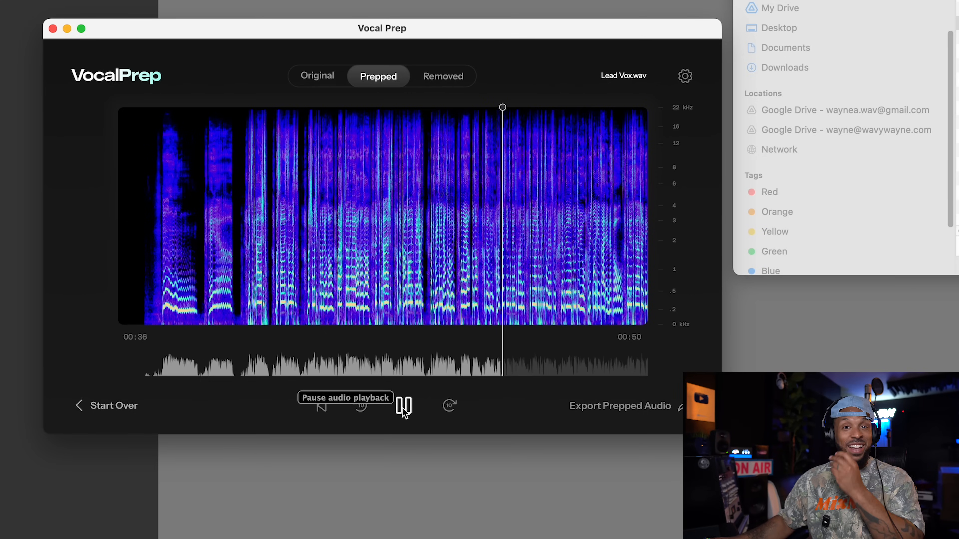
pyautogui.click(411, 410)
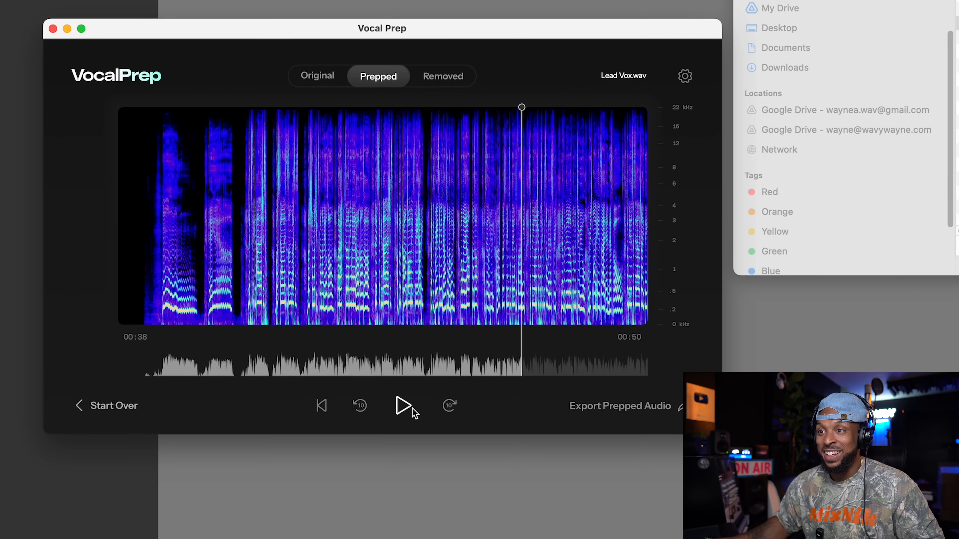
# - Listen to only the audio removed from Lead Vox.wav, after skipping back toward the start
pyautogui.click(457, 79)
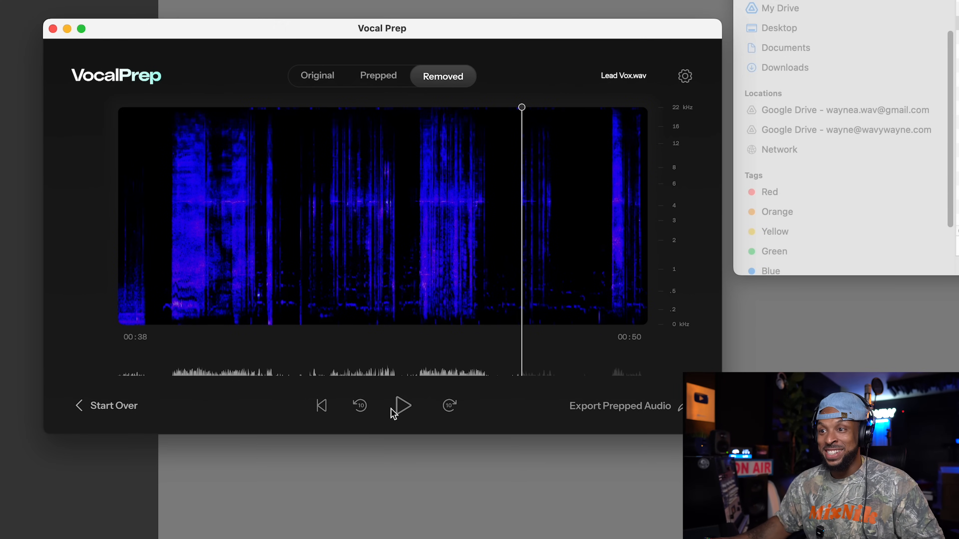
pyautogui.click(363, 406)
pyautogui.click(364, 406)
pyautogui.click(364, 406)
pyautogui.click(363, 406)
pyautogui.click(403, 407)
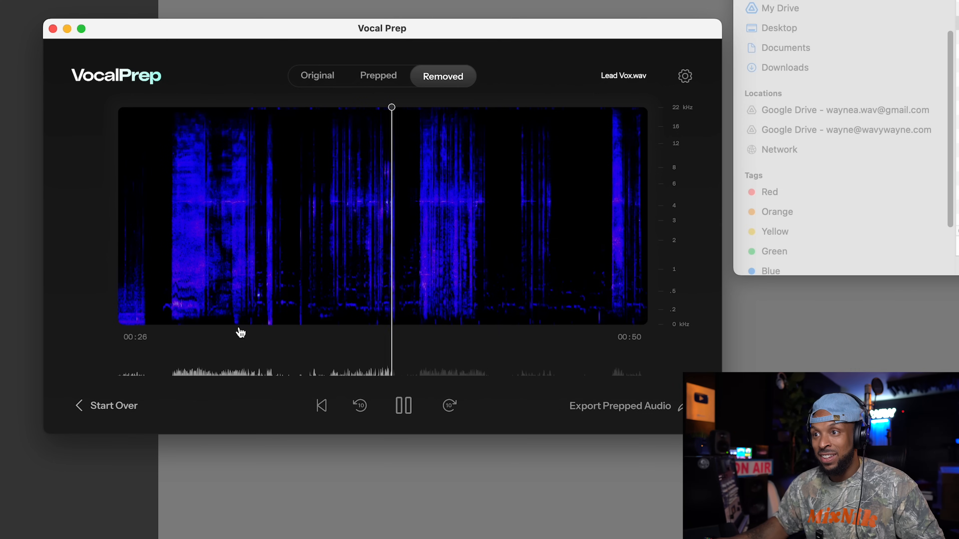
# - Compare the spectrograms of the original, prepped and removed audio, returning to the prepped version
pyautogui.click(319, 77)
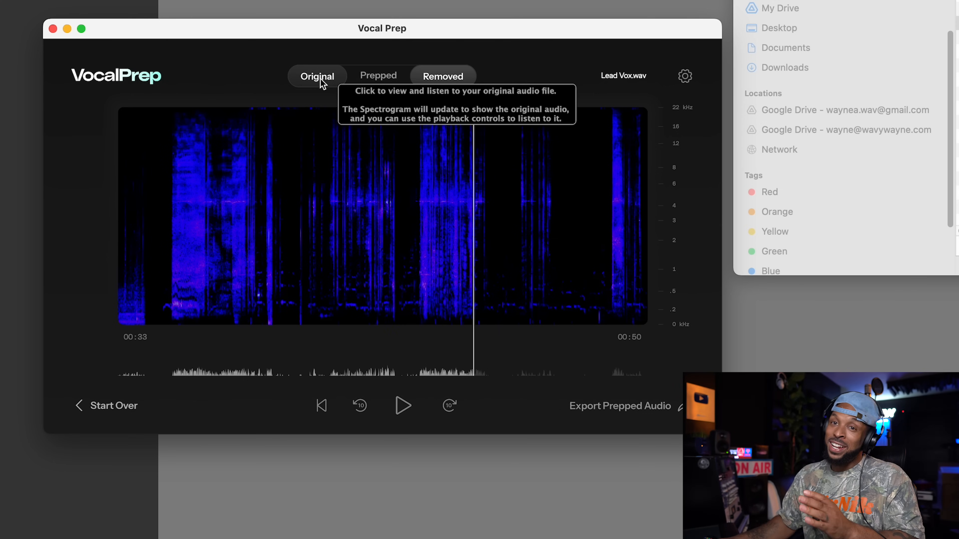
pyautogui.click(320, 80)
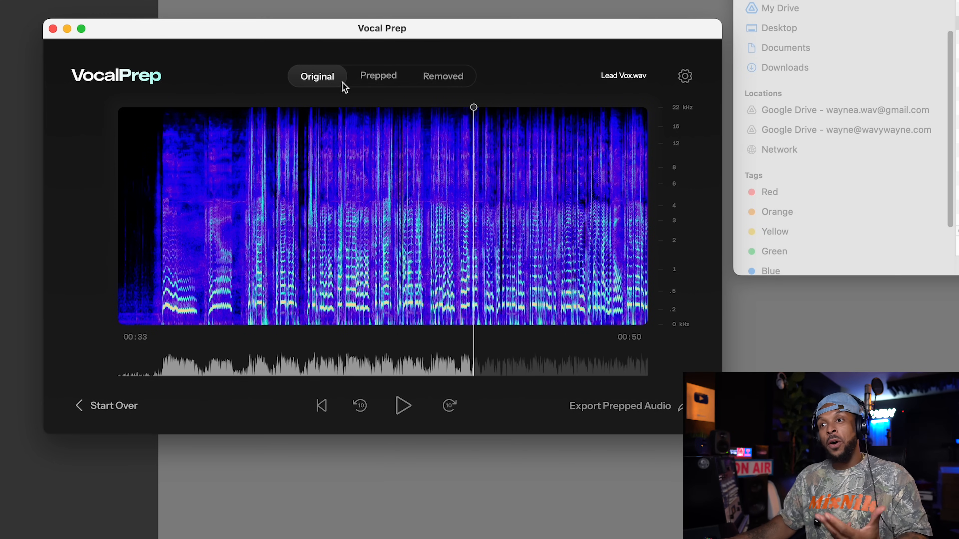
pyautogui.click(367, 83)
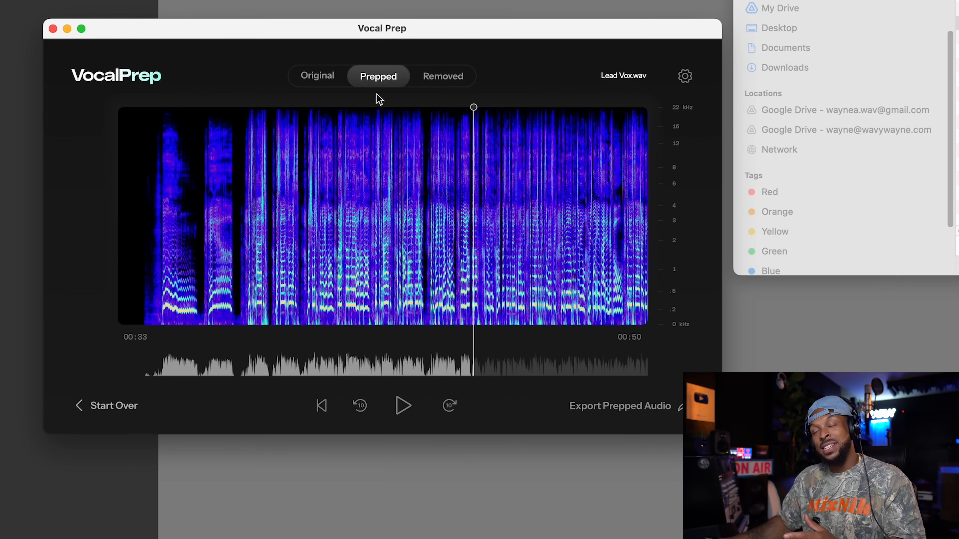
pyautogui.click(441, 81)
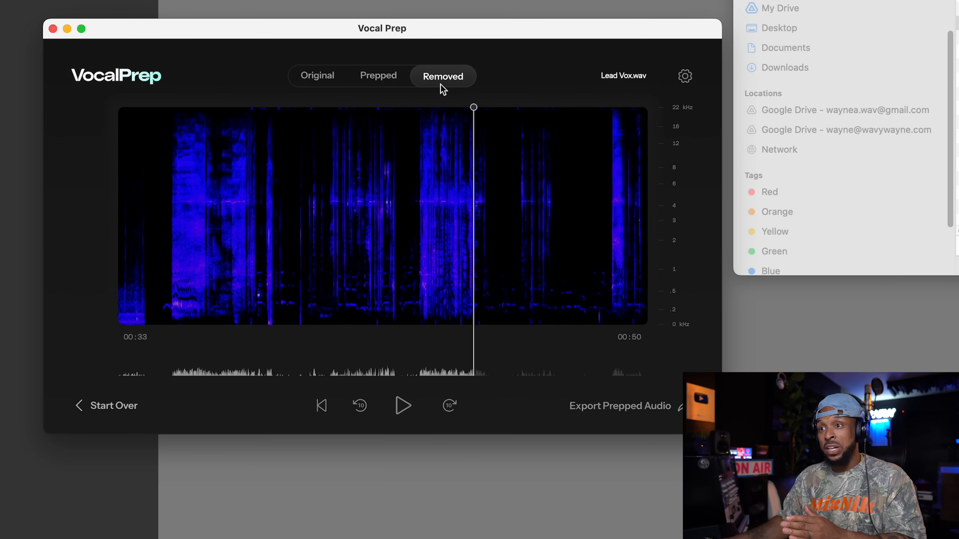
pyautogui.click(394, 87)
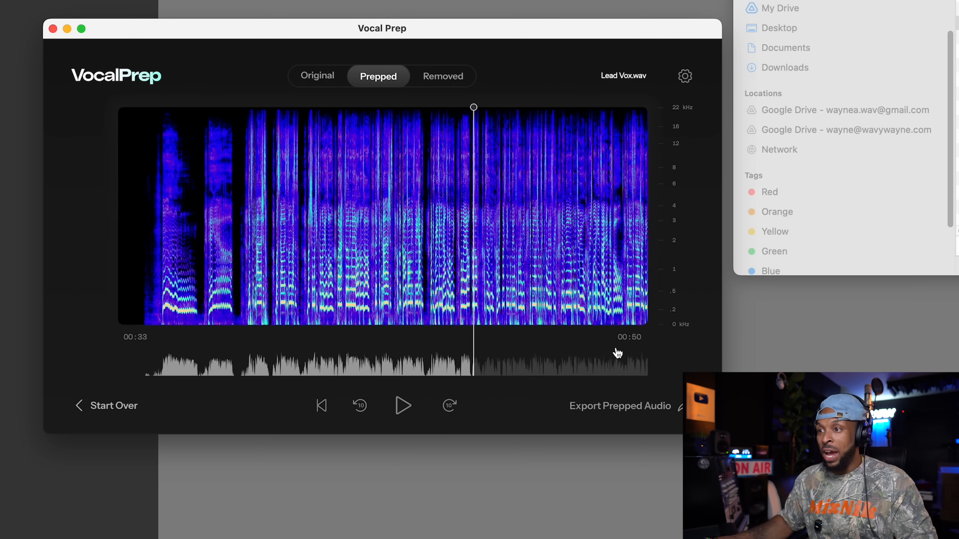
# - Export the prepped audio as Lead Vox_prepped into the session's Audio Files folder
pyautogui.click(648, 410)
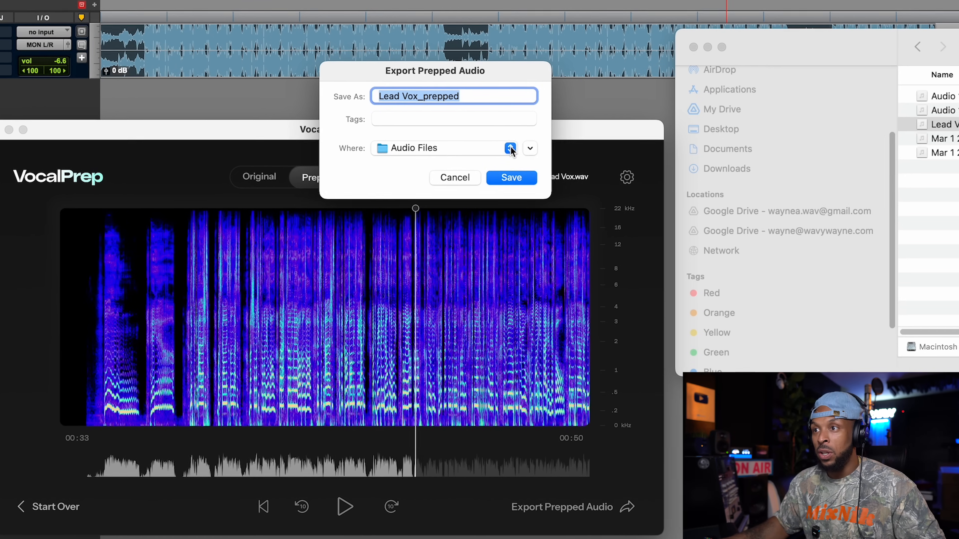
pyautogui.click(567, 148)
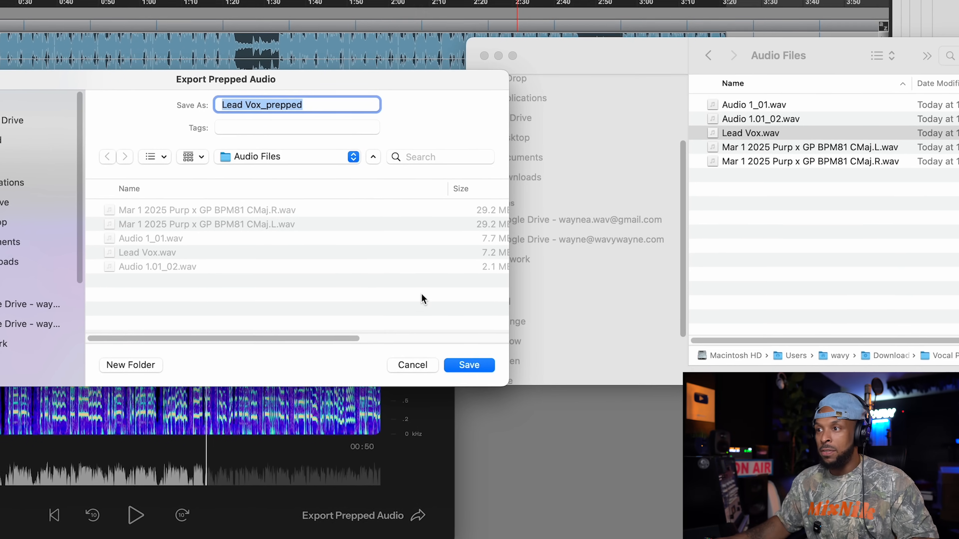
pyautogui.click(508, 365)
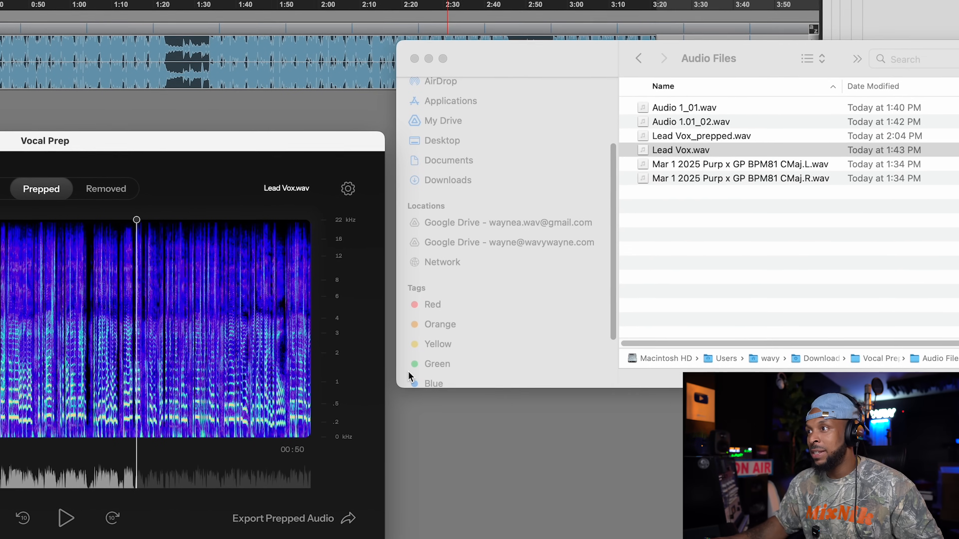
# - Quit Vocal Prep and import Lead Vox_prepped.wav from the Audio Files folder into the Pro Tools session as a new track
pyautogui.click(723, 134)
pyautogui.click(657, 138)
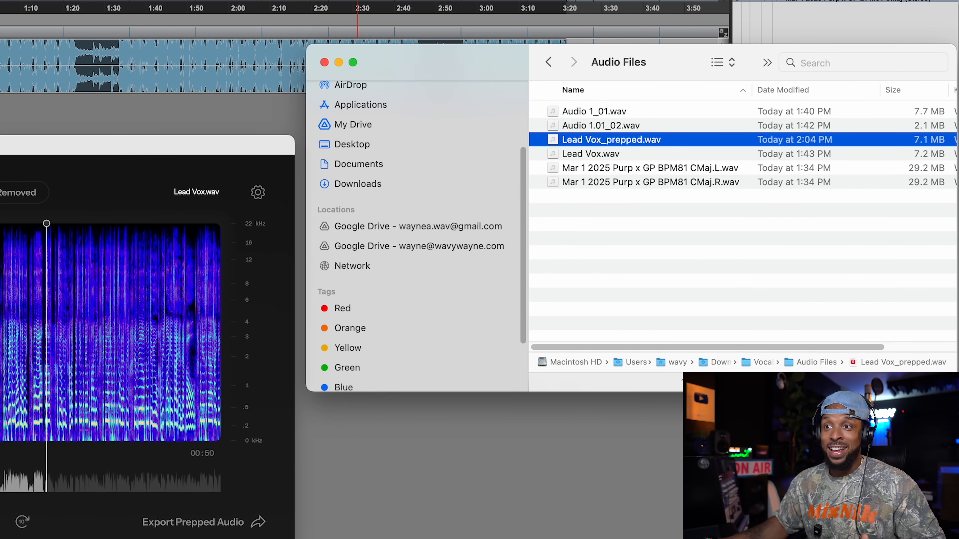
pyautogui.click(15, 145)
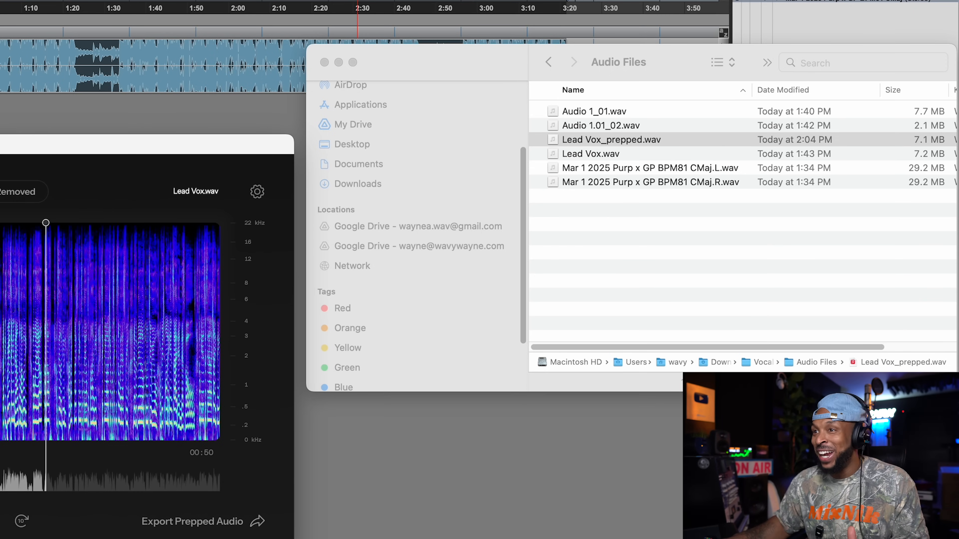
pyautogui.moveTo(15, 144); pyautogui.dragTo(12, 154)
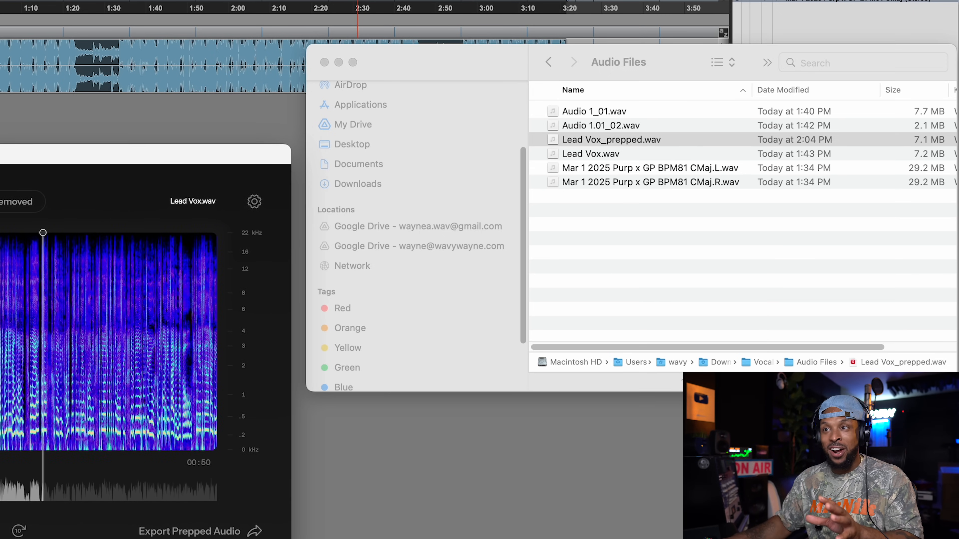
pyautogui.press('super+q')
pyautogui.moveTo(567, 142); pyautogui.dragTo(217, 171)
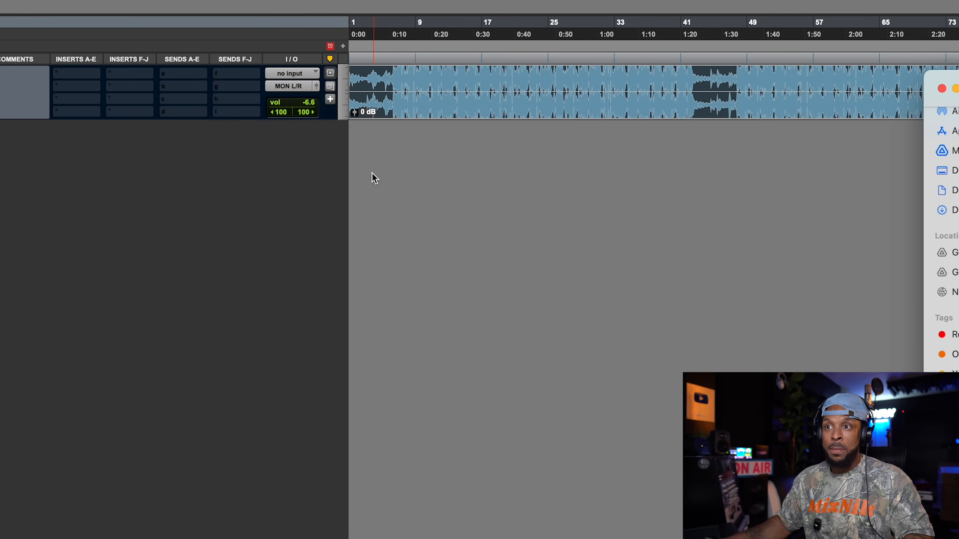
pyautogui.click(365, 167)
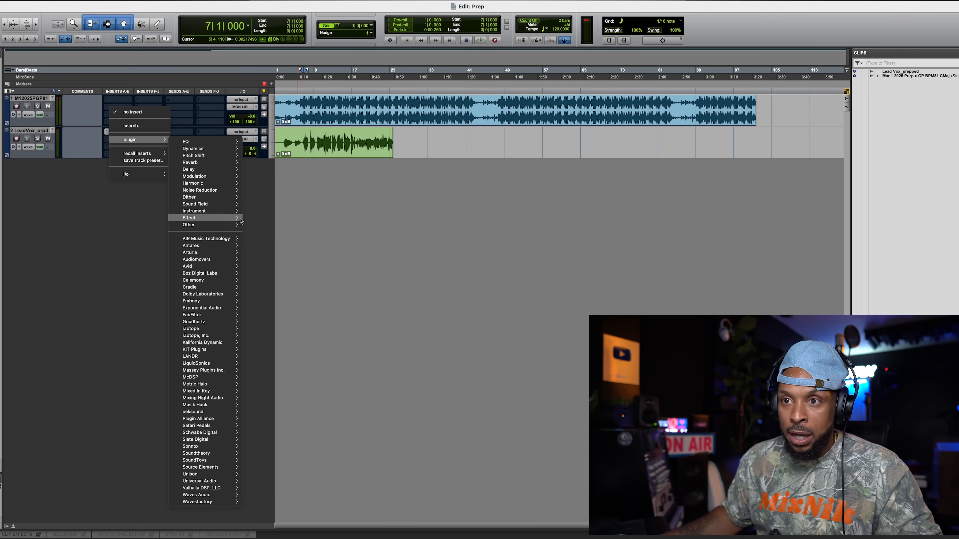
# - Insert Antares Auto-Tune Vocal EQ (mono) on the Lead Vox_prepped track and enable its high-pass filter at 102 Hz during playback
pyautogui.moveTo(212, 246)
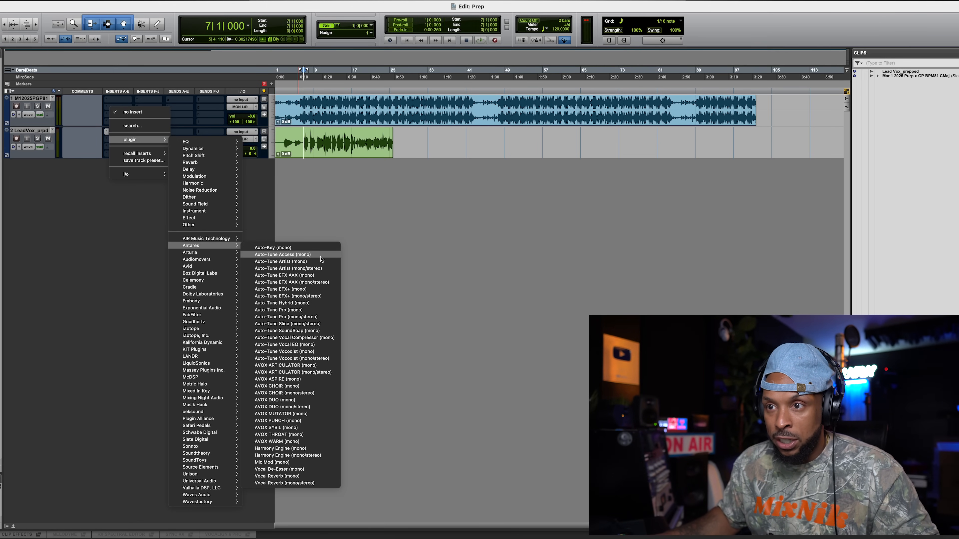
pyautogui.click(285, 344)
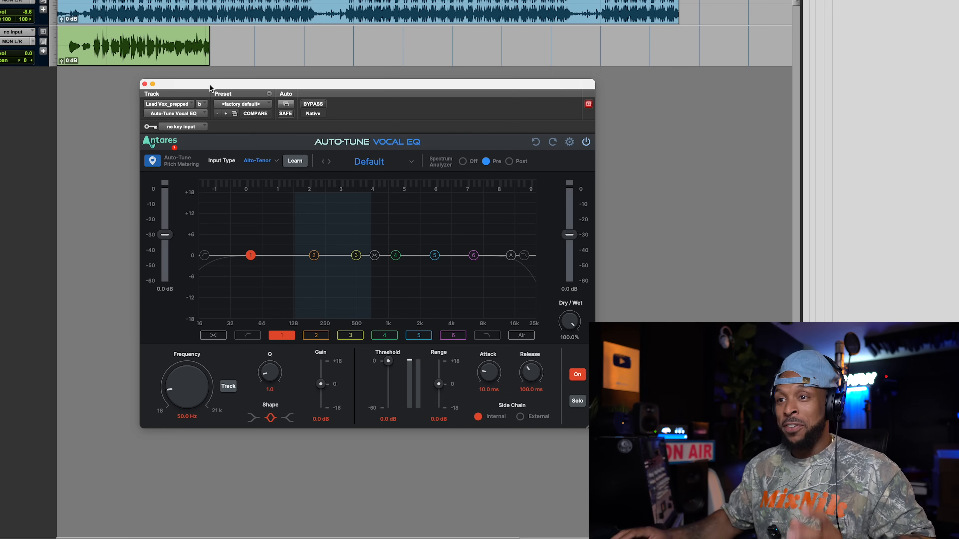
pyautogui.click(204, 257)
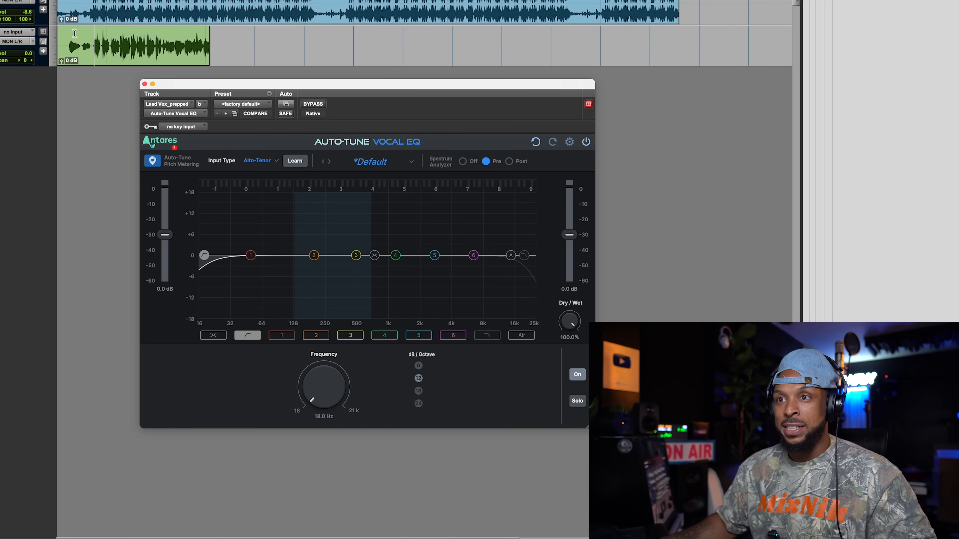
pyautogui.press('space')
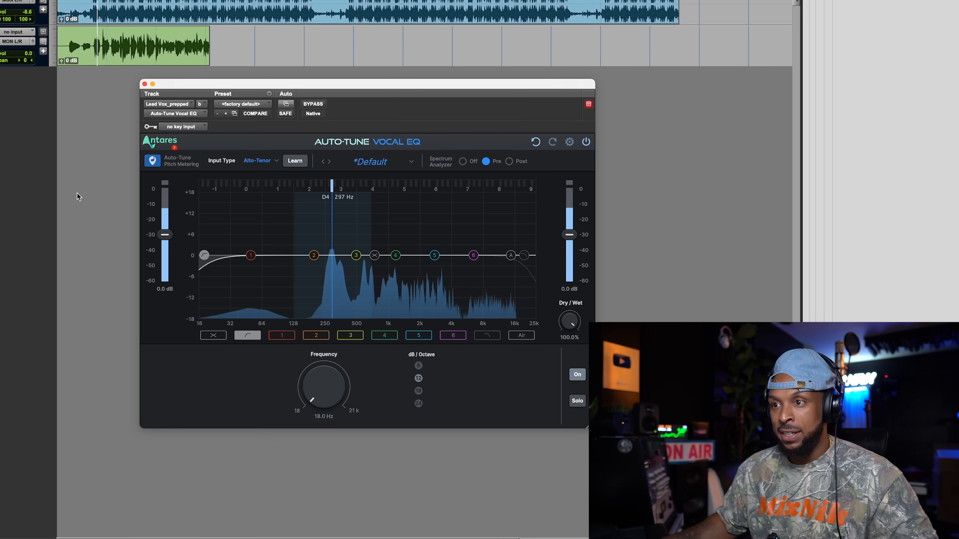
pyautogui.moveTo(204, 256); pyautogui.dragTo(284, 262)
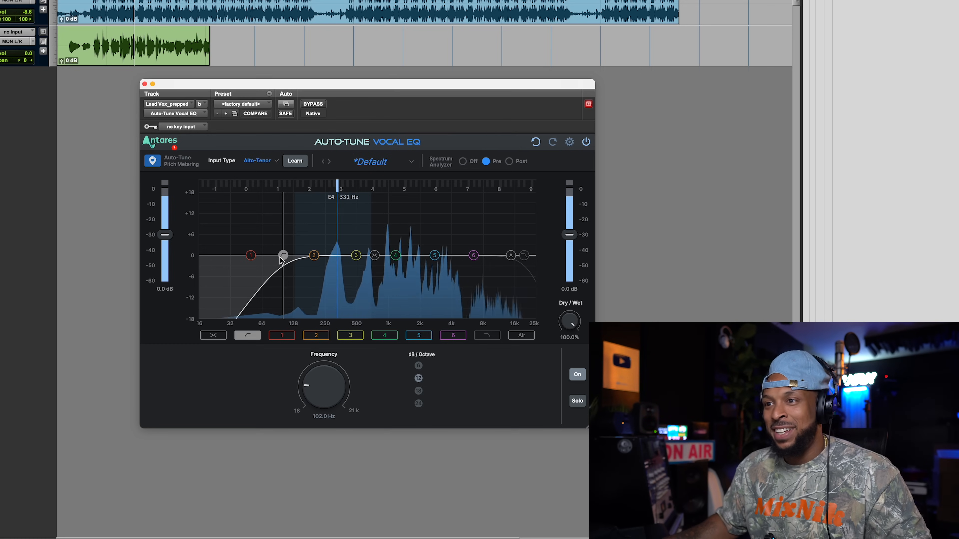
pyautogui.moveTo(280, 261); pyautogui.dragTo(281, 261)
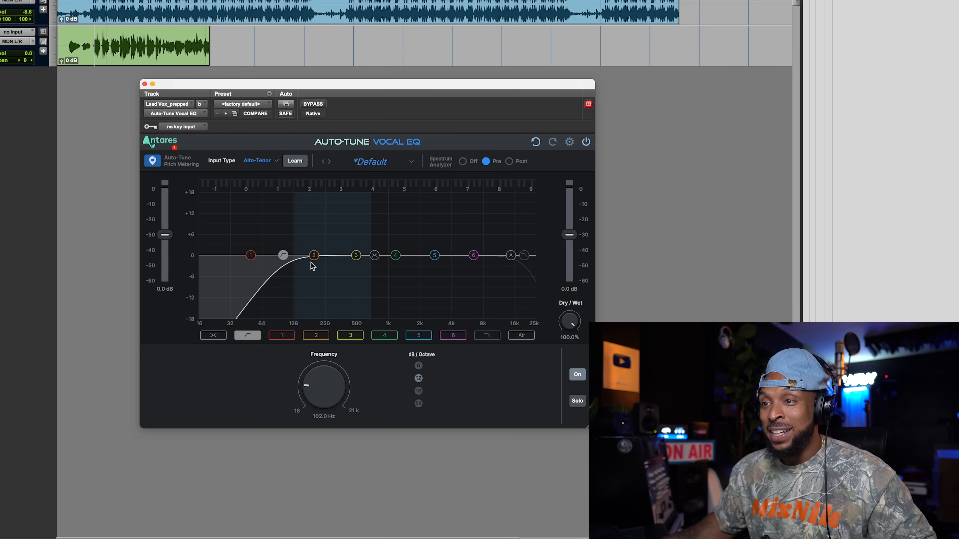
# - Turn on pitch tracking for EQ band 2 and lower its gain to about -1.8 dB
pyautogui.click(317, 338)
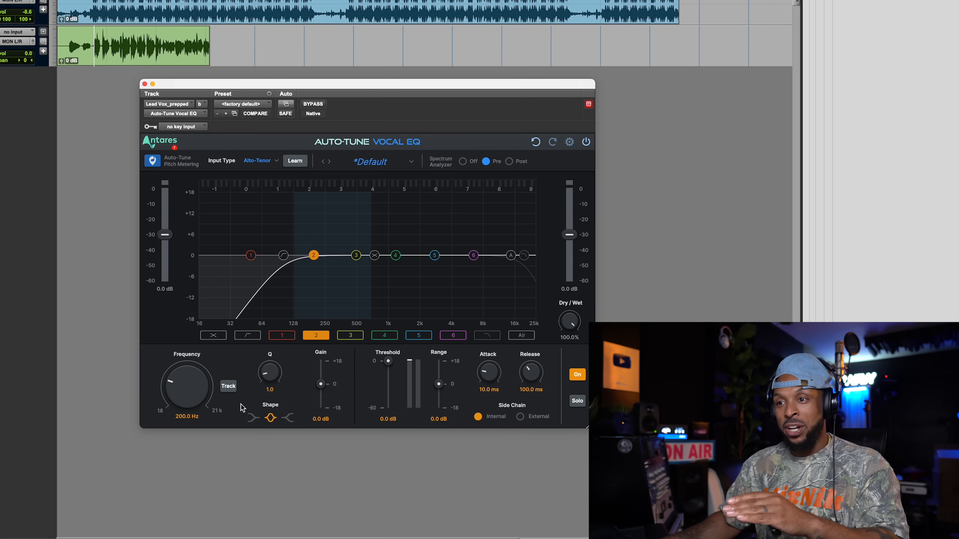
pyautogui.click(229, 387)
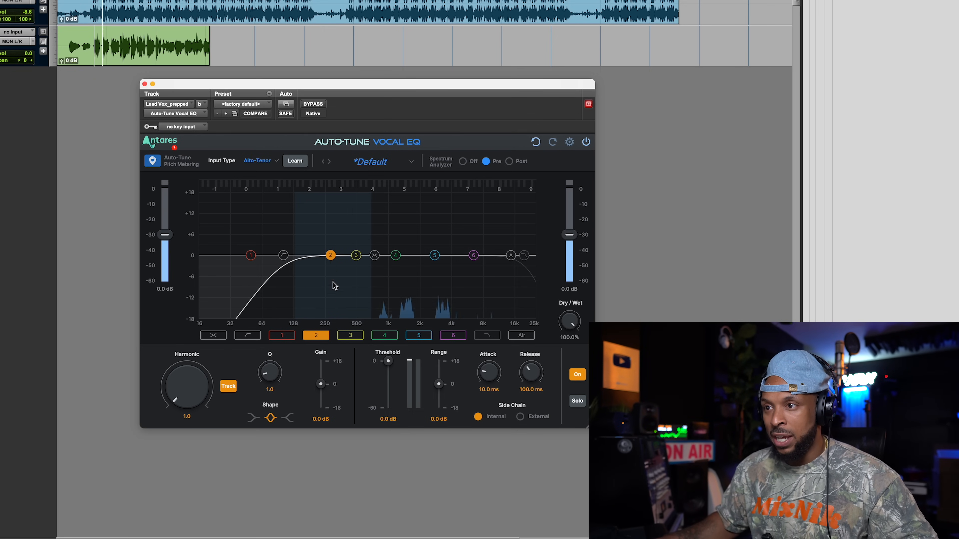
pyautogui.moveTo(321, 384); pyautogui.dragTo(322, 390)
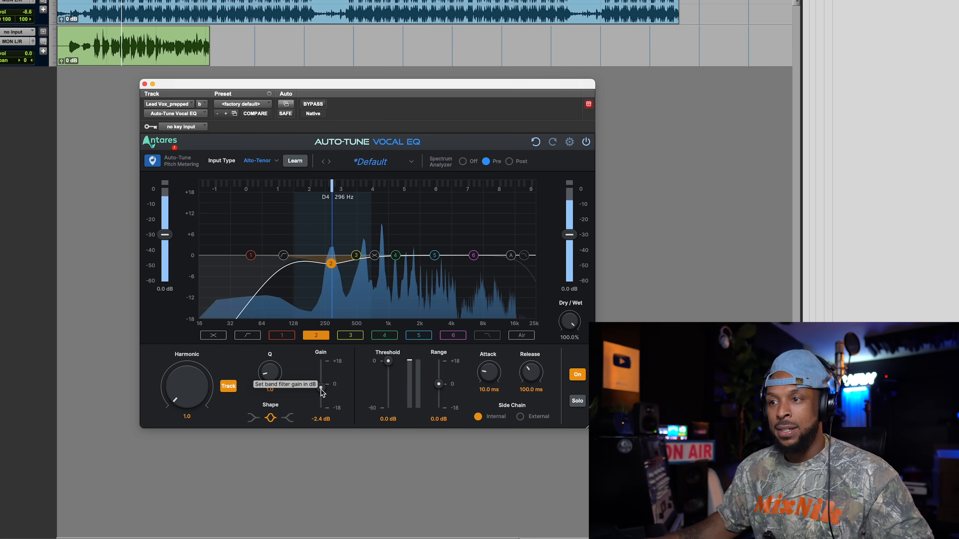
pyautogui.moveTo(320, 389); pyautogui.dragTo(321, 388)
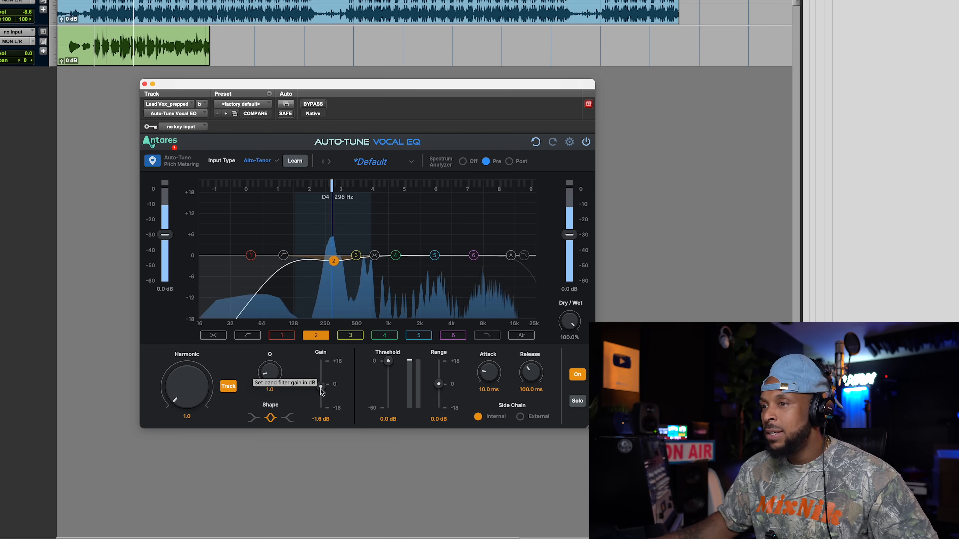
# - Turn on pitch tracking for EQ band 4 and play back the vocal
pyautogui.click(385, 335)
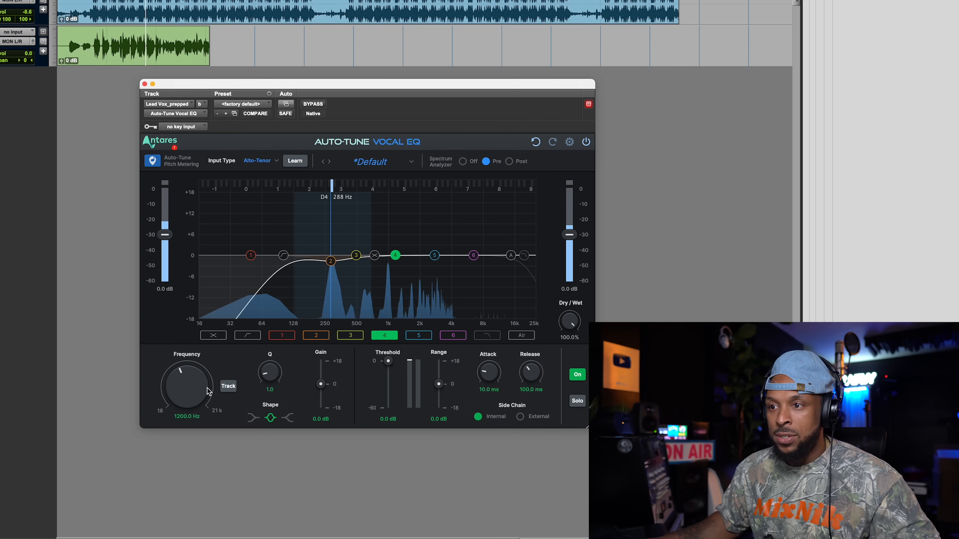
pyautogui.press('space')
pyautogui.click(229, 387)
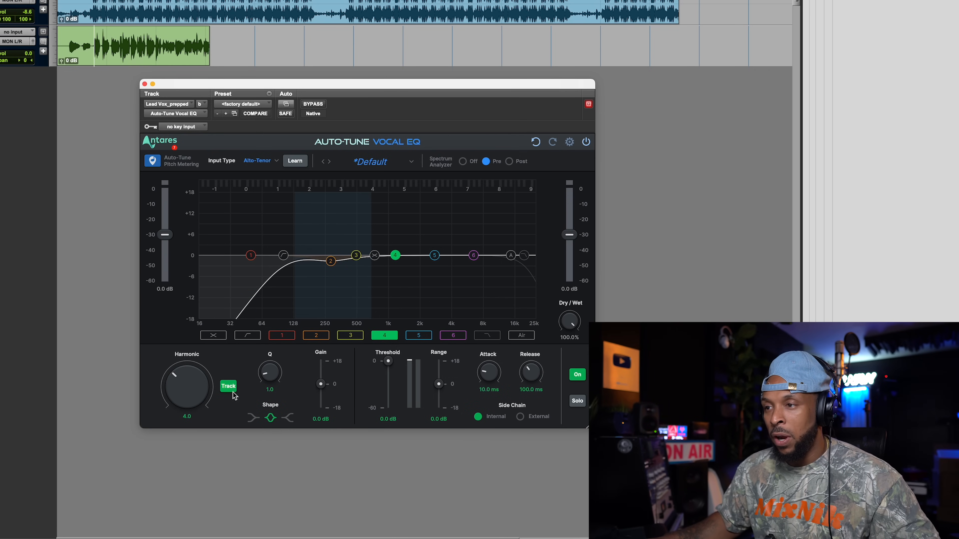
pyautogui.press('space')
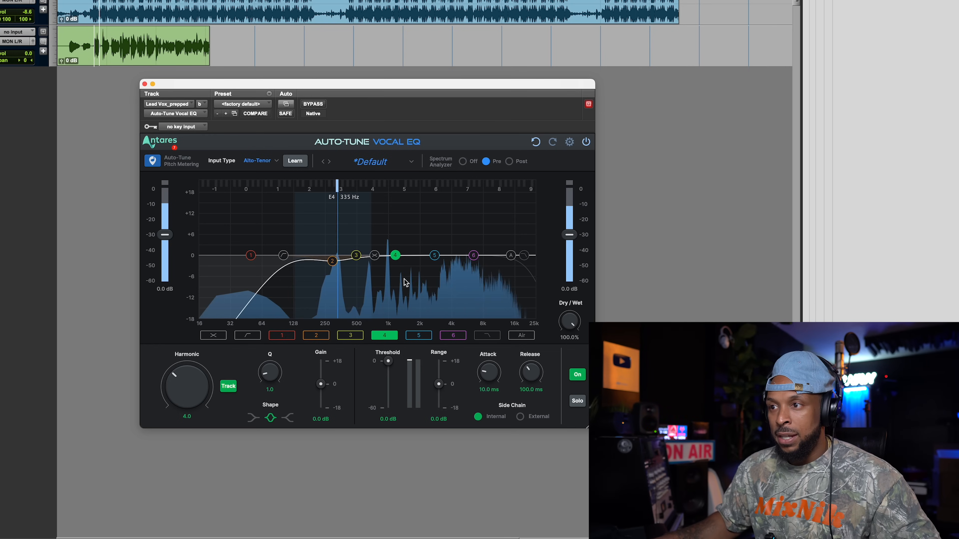
# - Try lowering the gain of EQ band 4 to about -2.2 dB while playing back the vocal
pyautogui.press('space')
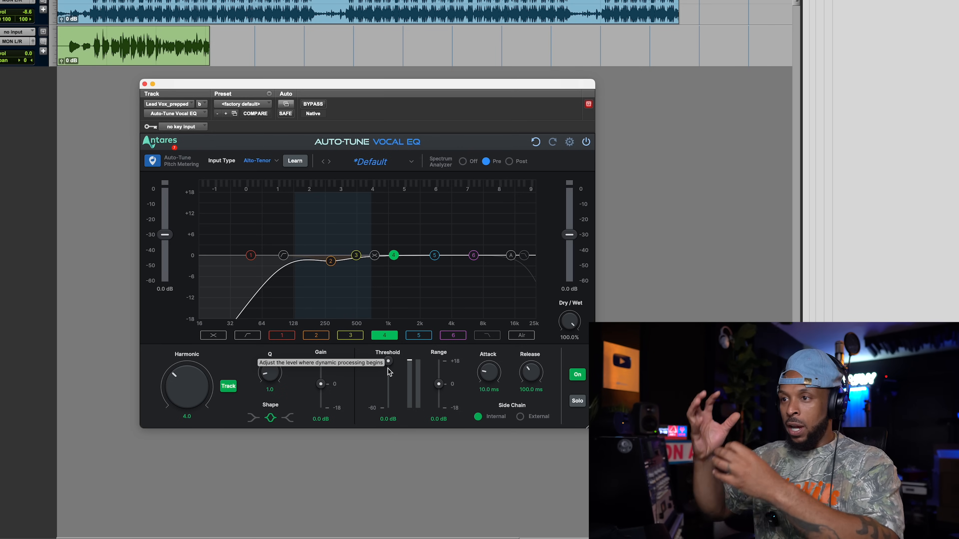
pyautogui.press('space')
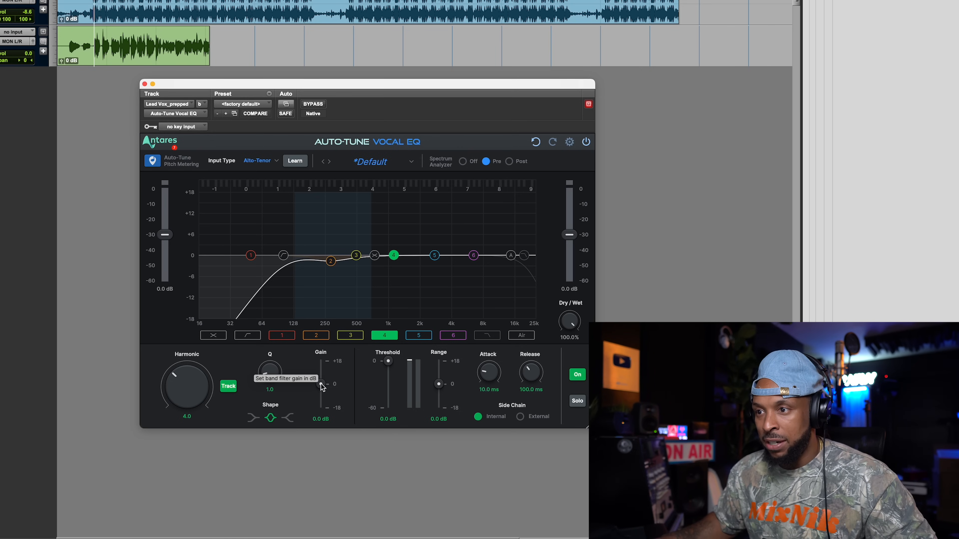
pyautogui.moveTo(321, 384); pyautogui.dragTo(322, 389)
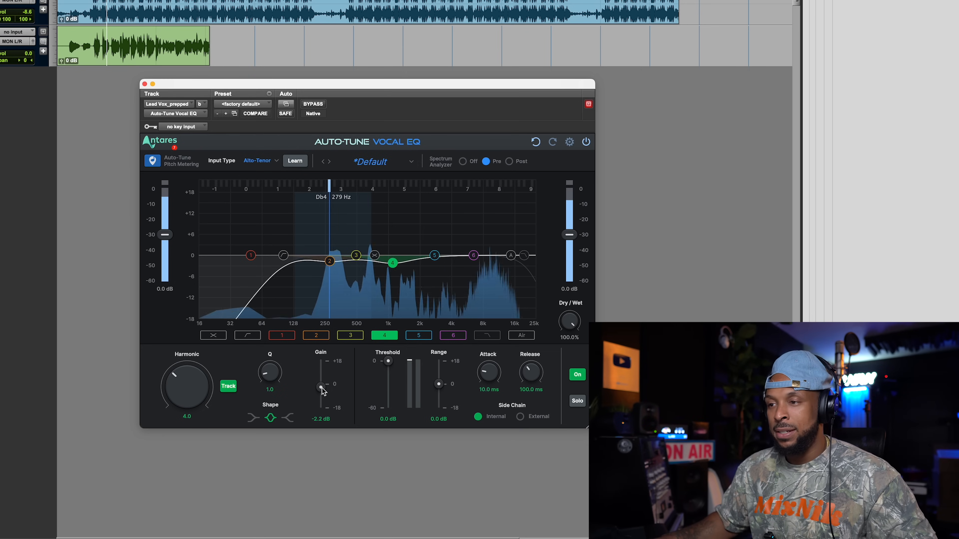
pyautogui.press('space')
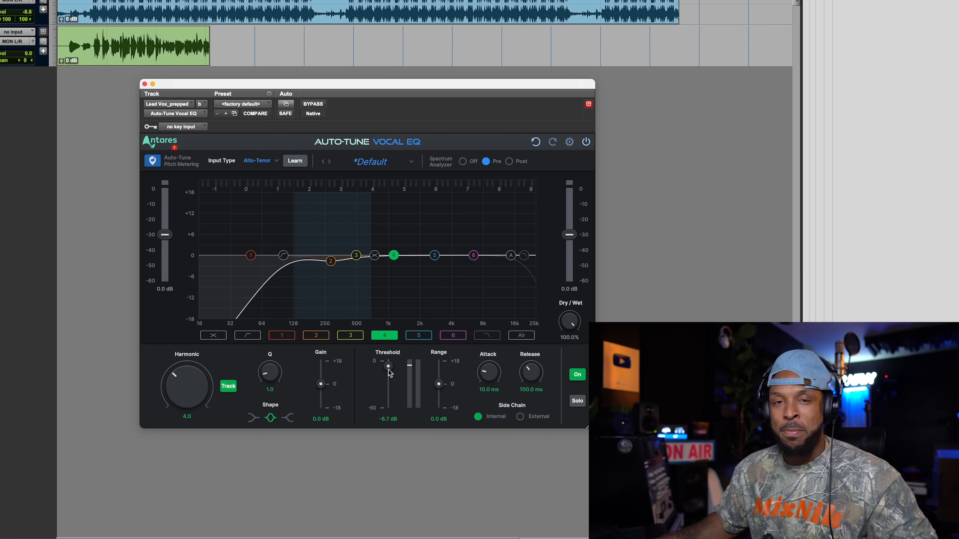
# - Set EQ band 4's dynamic threshold to about -14.8 dB and its range to about -3.2 dB during playback
pyautogui.press('space')
pyautogui.moveTo(389, 369); pyautogui.dragTo(389, 372)
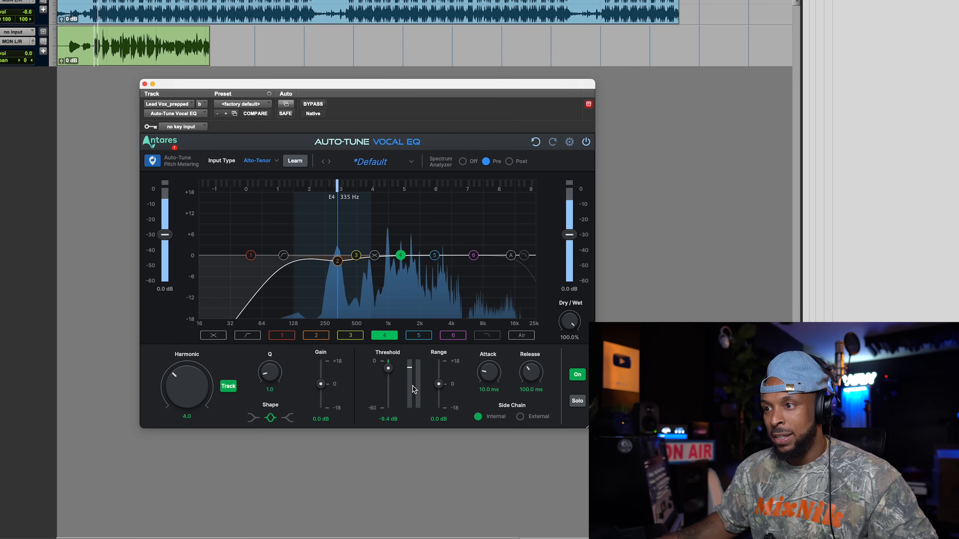
pyautogui.moveTo(439, 391); pyautogui.dragTo(442, 394)
pyautogui.moveTo(389, 369); pyautogui.dragTo(391, 377)
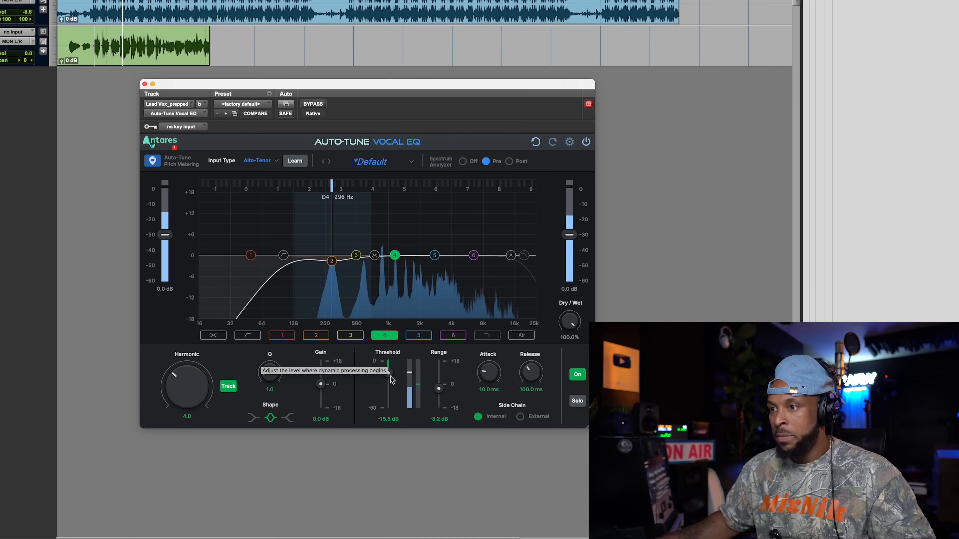
pyautogui.moveTo(390, 376); pyautogui.dragTo(390, 375)
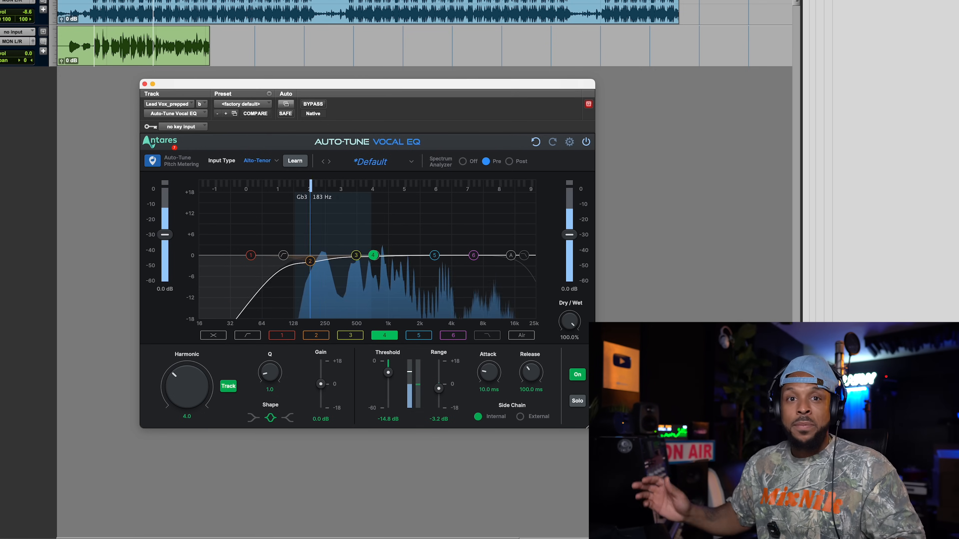
pyautogui.press('space')
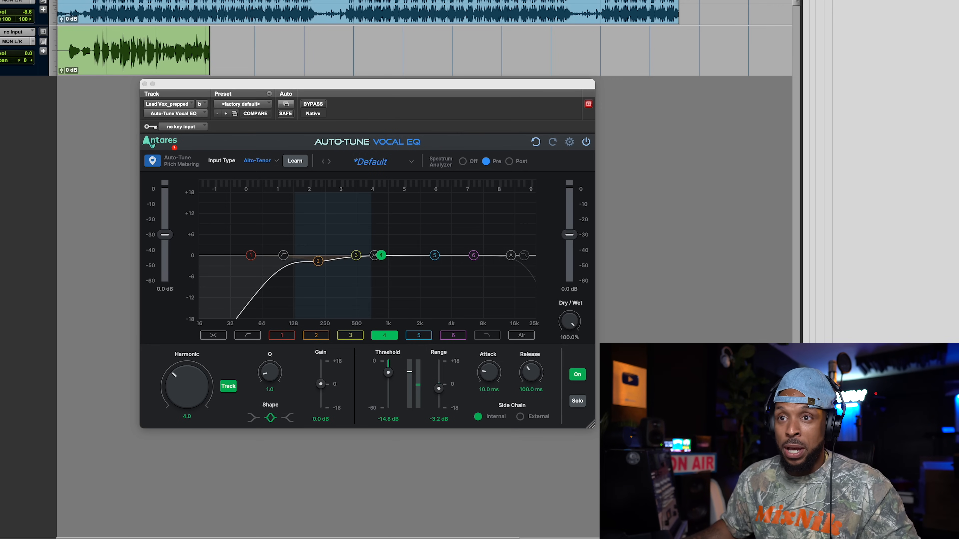
# - Insert Auto-Tune Vocal Compressor (mono) on the Lead Vox_prepped track, below the Vocal EQ
pyautogui.click(121, 147)
pyautogui.click(123, 149)
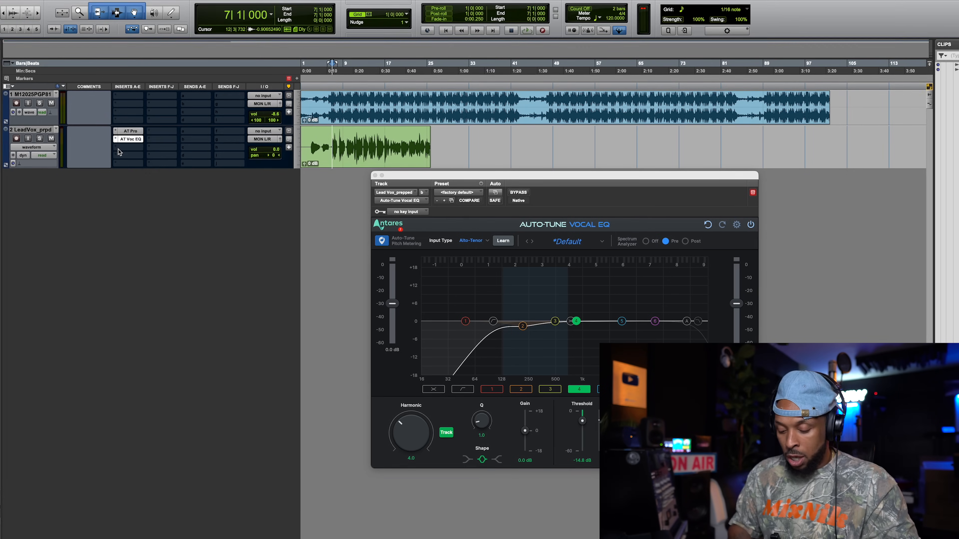
pyautogui.write('vocal')
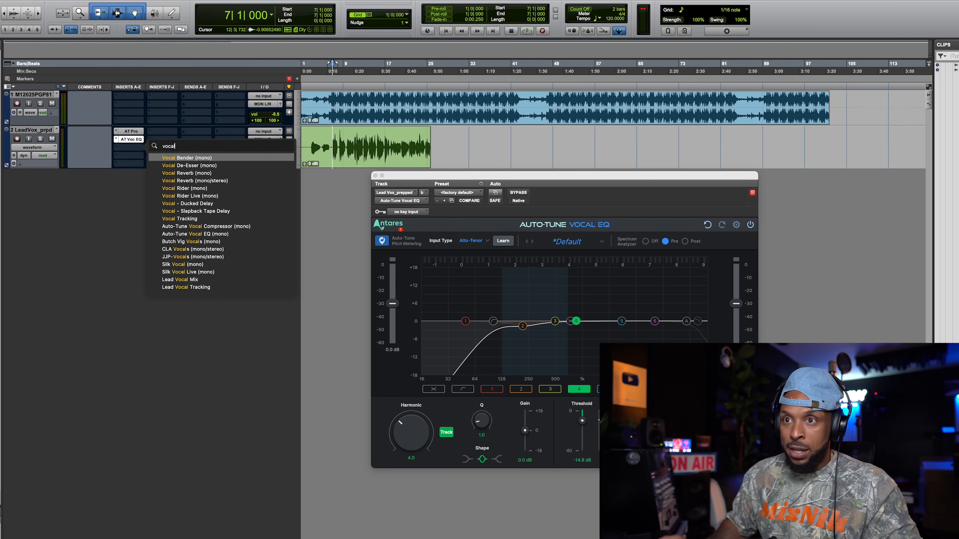
pyautogui.click(246, 227)
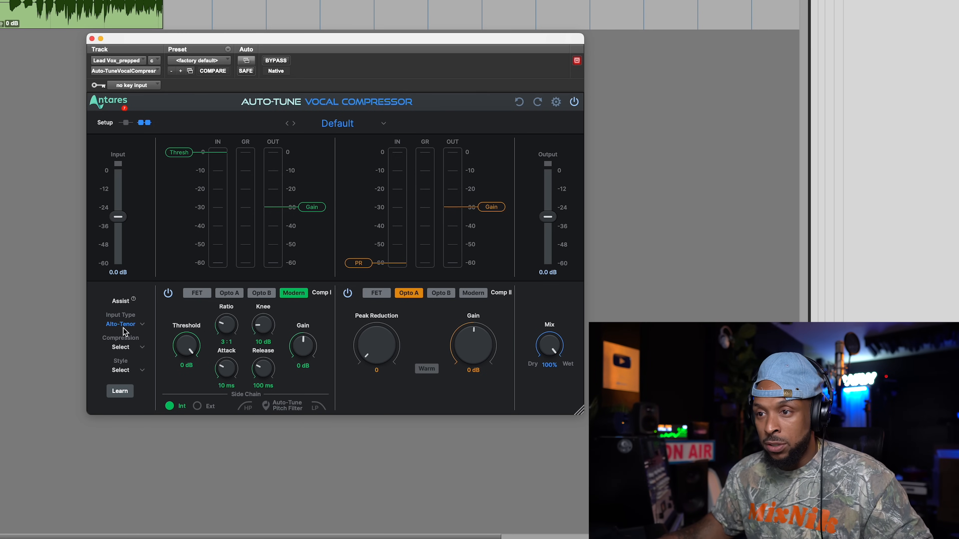
# - Set the compressor's assist options to Minimal compression and the Clean Vocals style
pyautogui.click(138, 349)
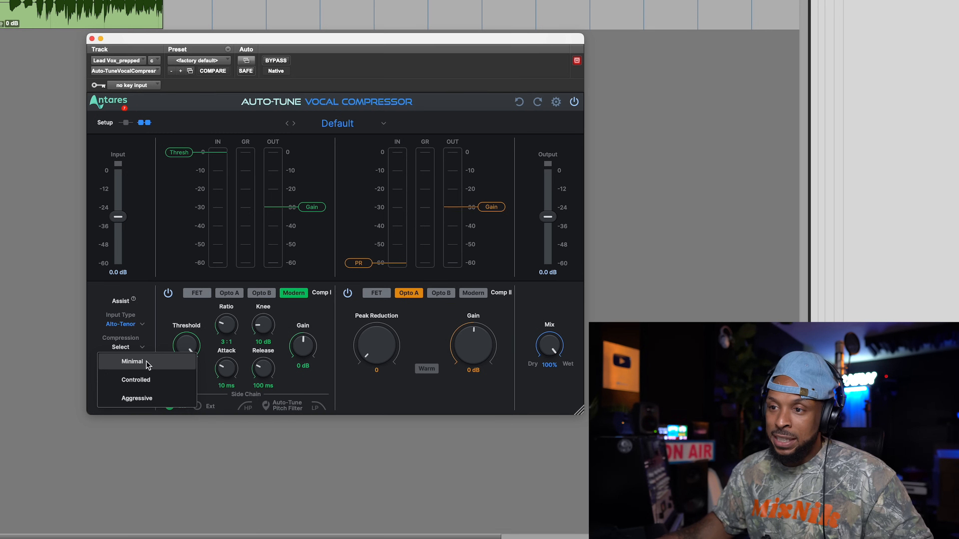
pyautogui.click(132, 362)
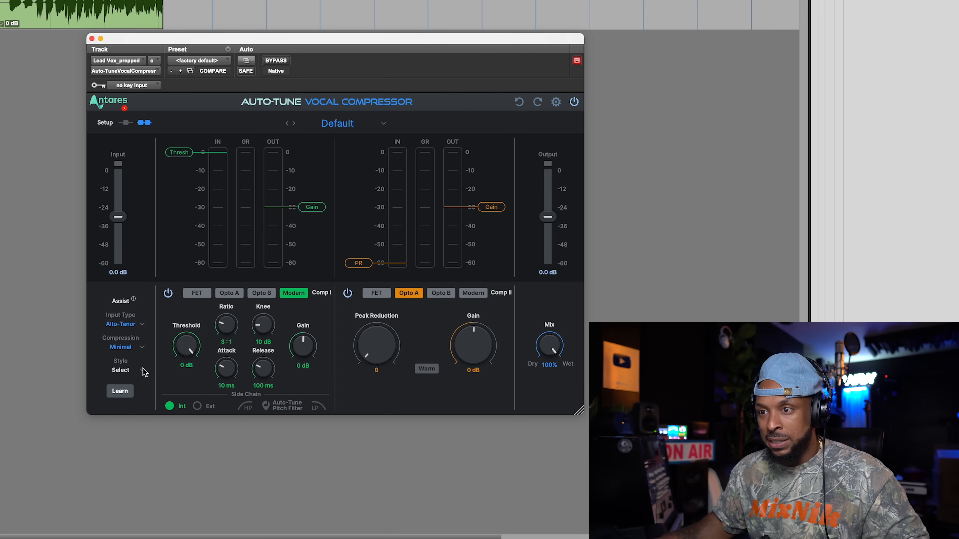
pyautogui.click(130, 371)
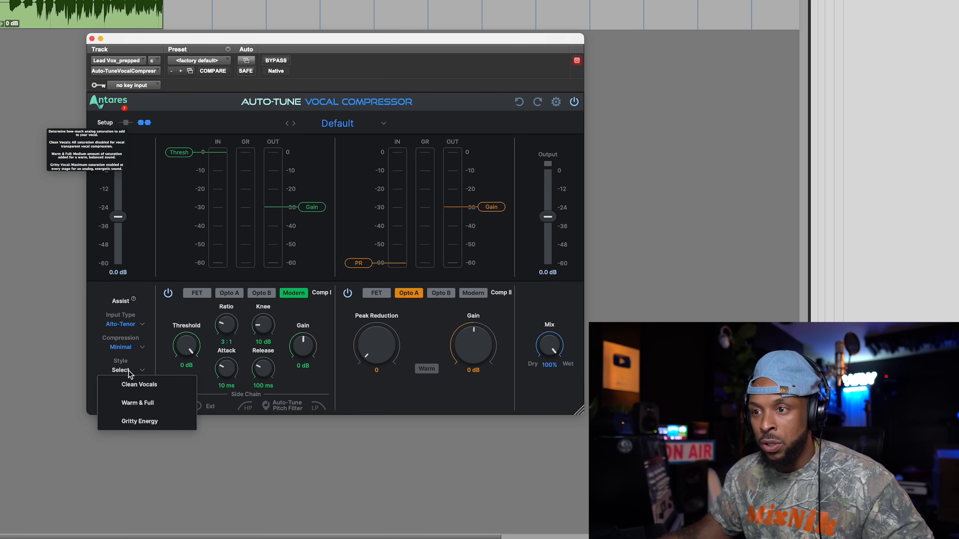
pyautogui.click(166, 385)
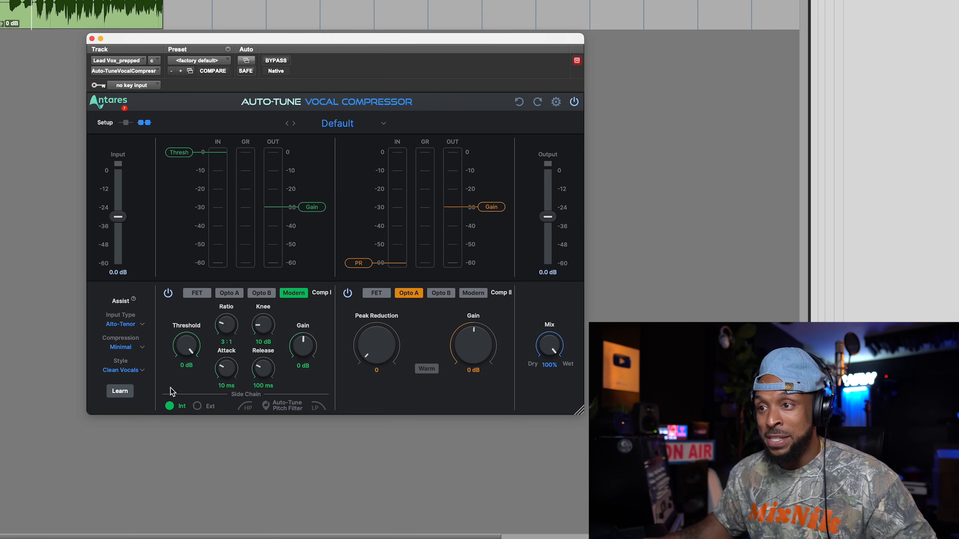
# - Run the compressor's Learn analysis on the playing vocal and apply the suggested settings to both compressors
pyautogui.press('space')
pyautogui.click(120, 391)
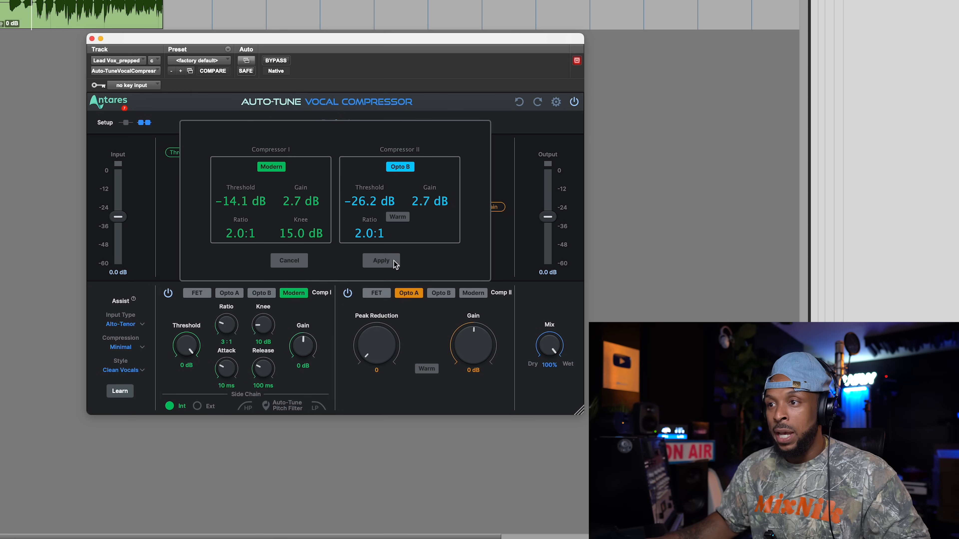
pyautogui.click(381, 261)
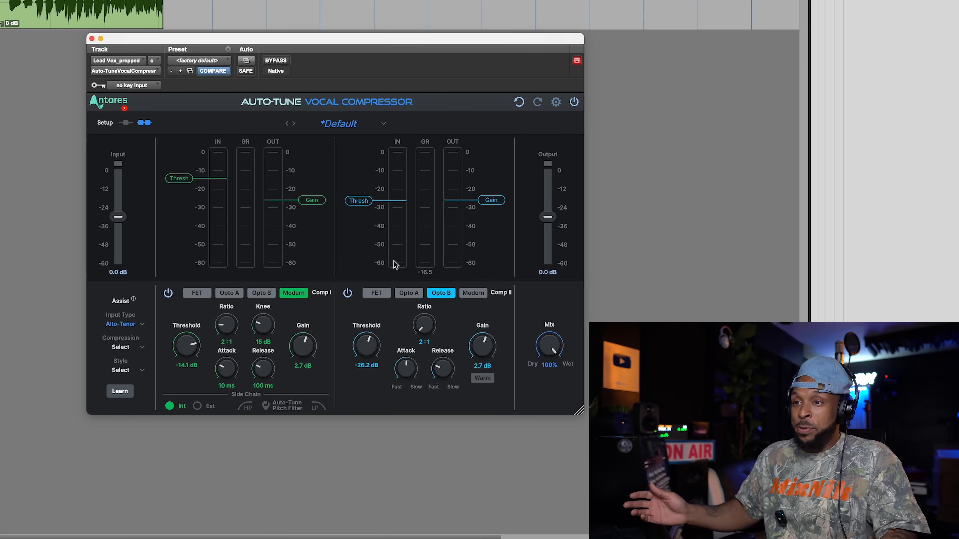
# - Lower the compressor's input level to about -1.8 dB and Comp II's gain to 1 dB during playback
pyautogui.press('space')
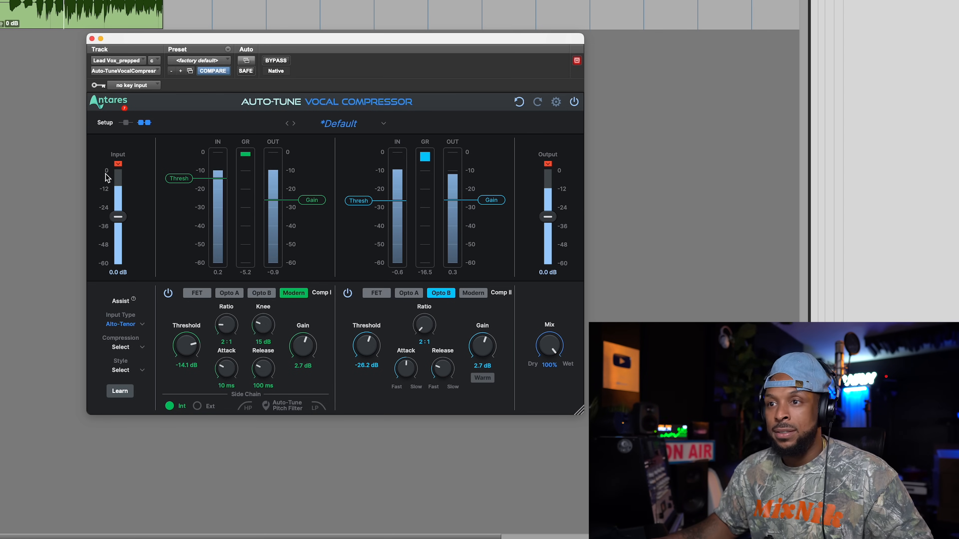
pyautogui.click(118, 164)
pyautogui.moveTo(117, 217); pyautogui.dragTo(117, 223)
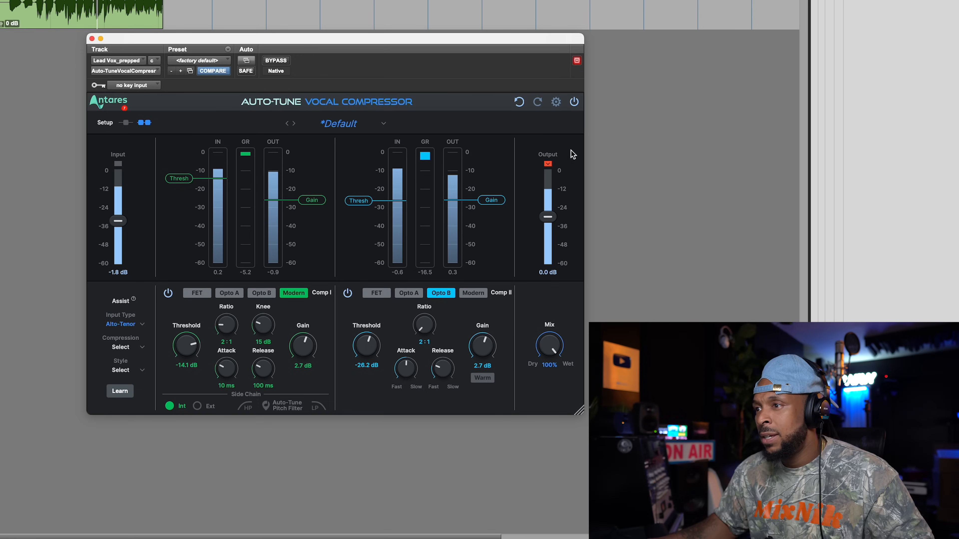
pyautogui.moveTo(490, 346); pyautogui.dragTo(485, 351)
pyautogui.press('space')
pyautogui.press('space')
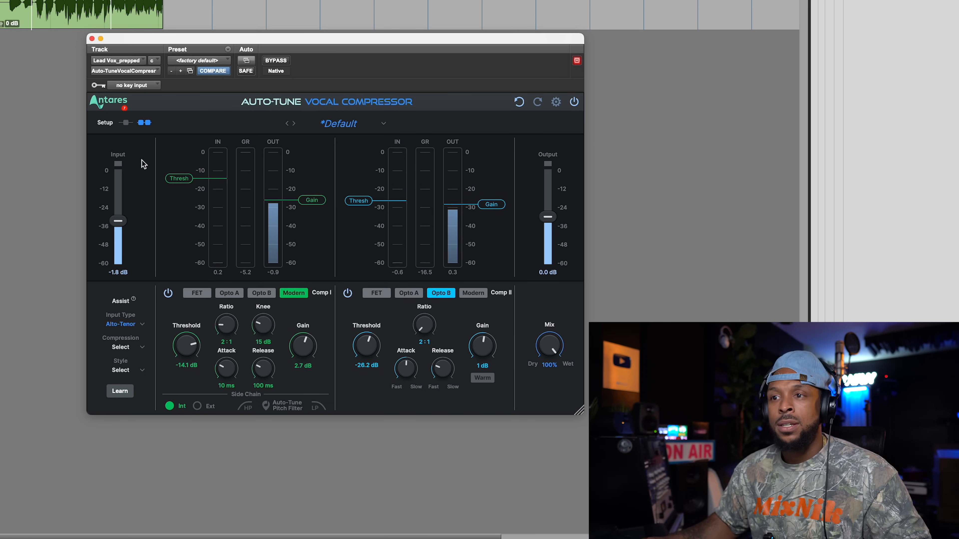
# - Raise the compressor's input level to about -1.3 dB during playback and listen to the compressed vocal
pyautogui.press('space')
pyautogui.press('space')
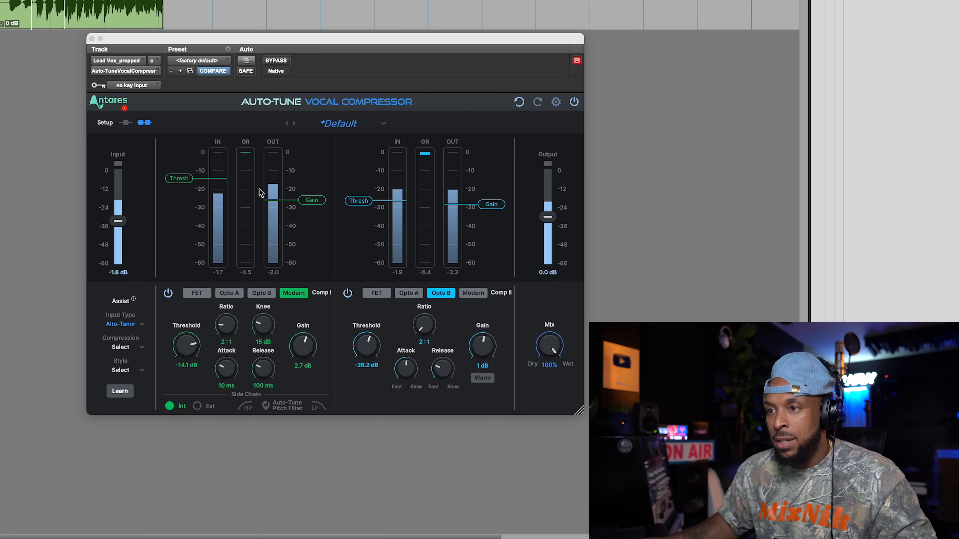
pyautogui.click(119, 221)
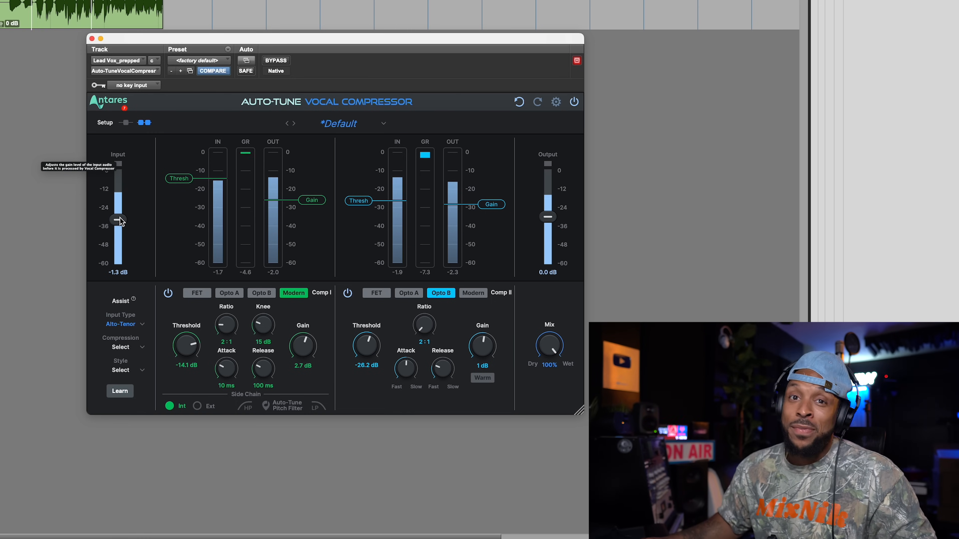
pyautogui.press('space')
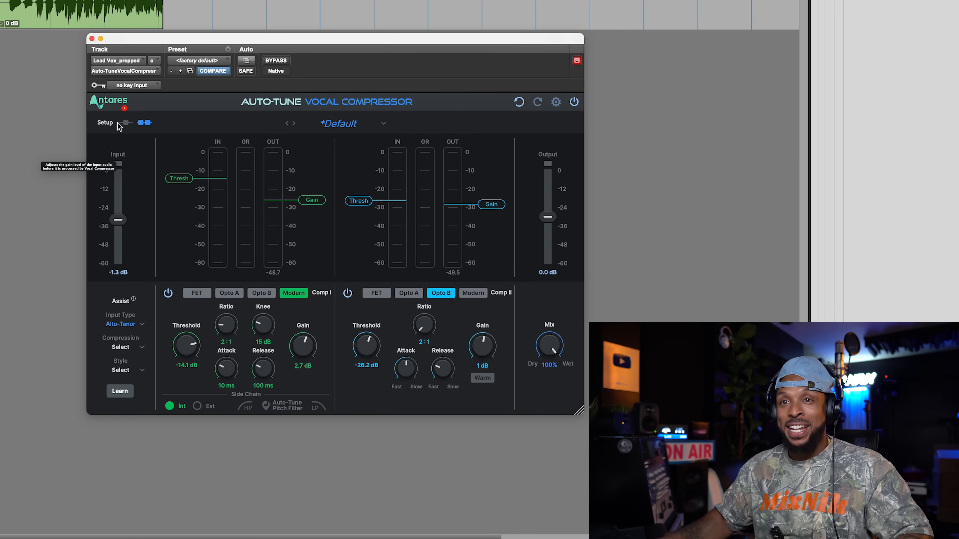
pyautogui.press('space')
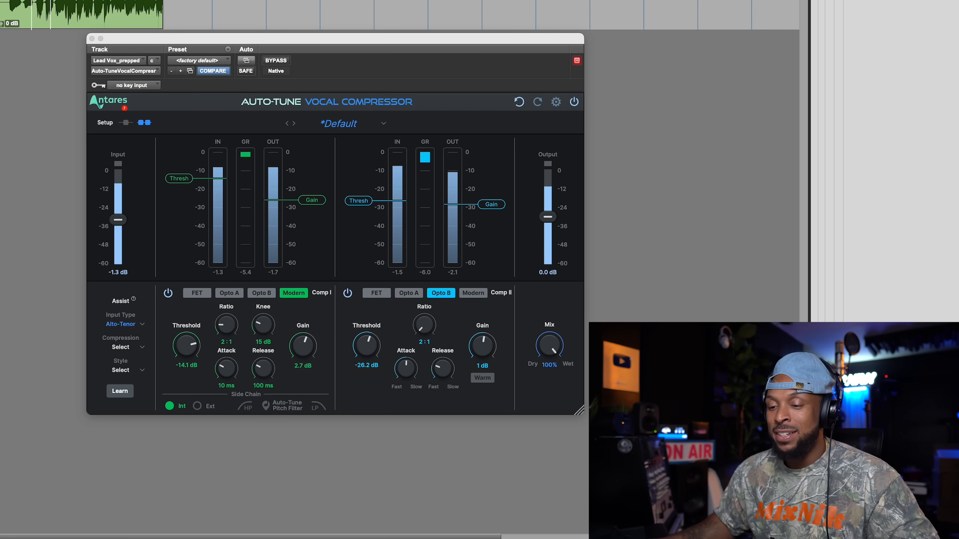
pyautogui.press('space')
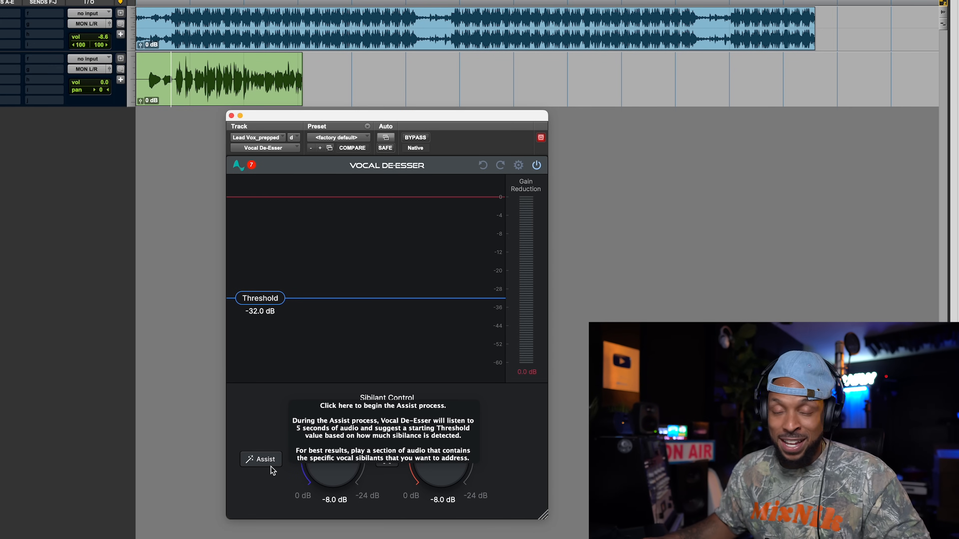
# - Run Vocal De-Esser's Assist on the playing vocal, apply its suggestion and fine-tune the threshold to about -38.7 dB
pyautogui.click(262, 459)
pyautogui.press('space')
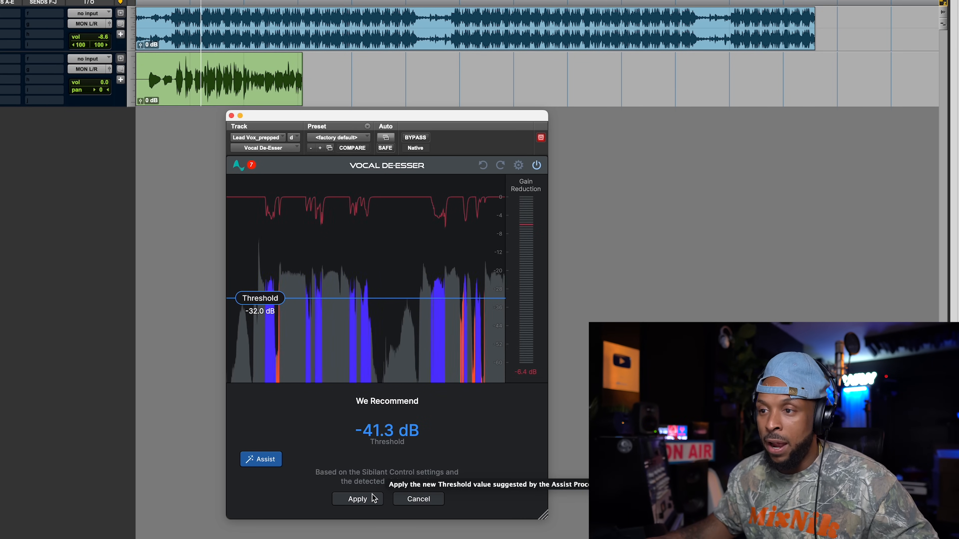
pyautogui.click(357, 499)
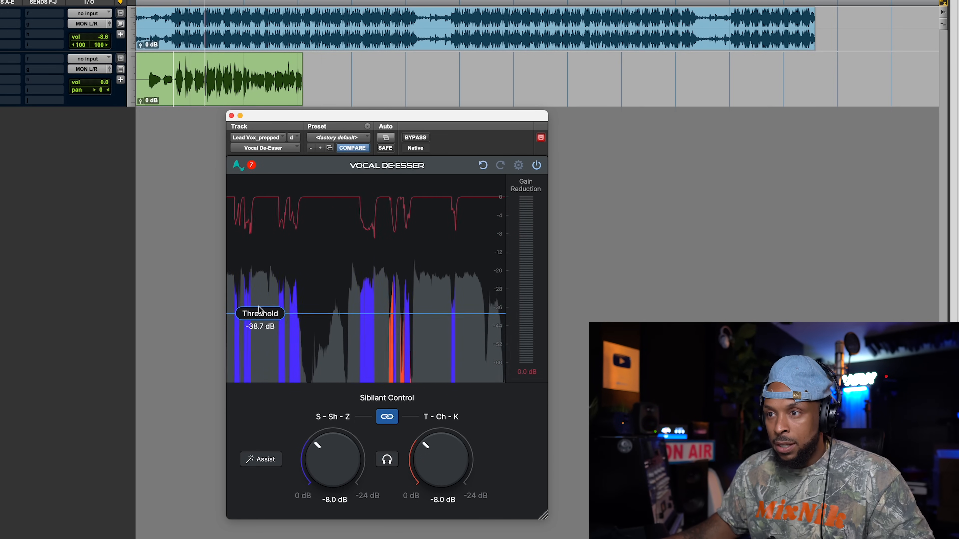
pyautogui.moveTo(259, 310); pyautogui.dragTo(259, 311)
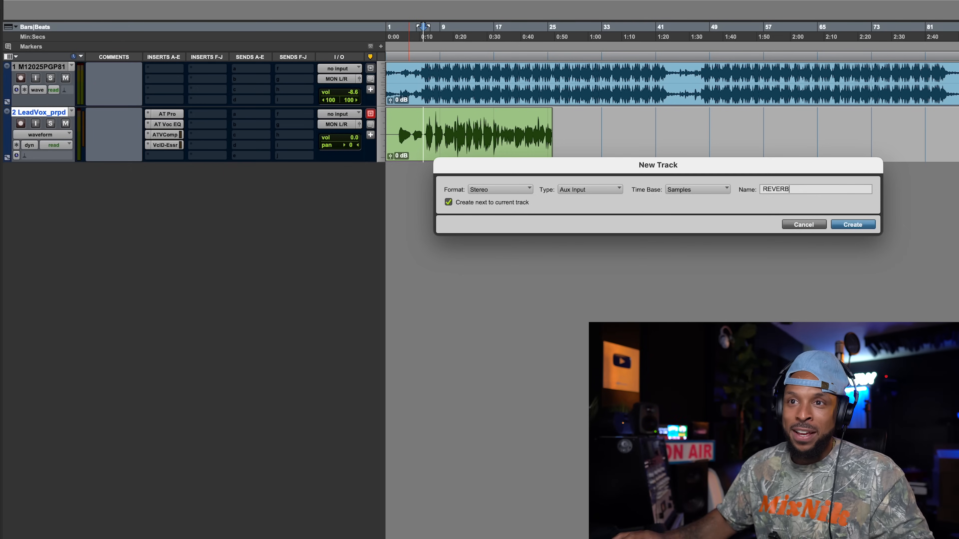
# - Confirm the lead vocal's new REVERB send track and insert Vocal Reverb (stereo) on it
pyautogui.press('Return')
pyautogui.click(172, 175)
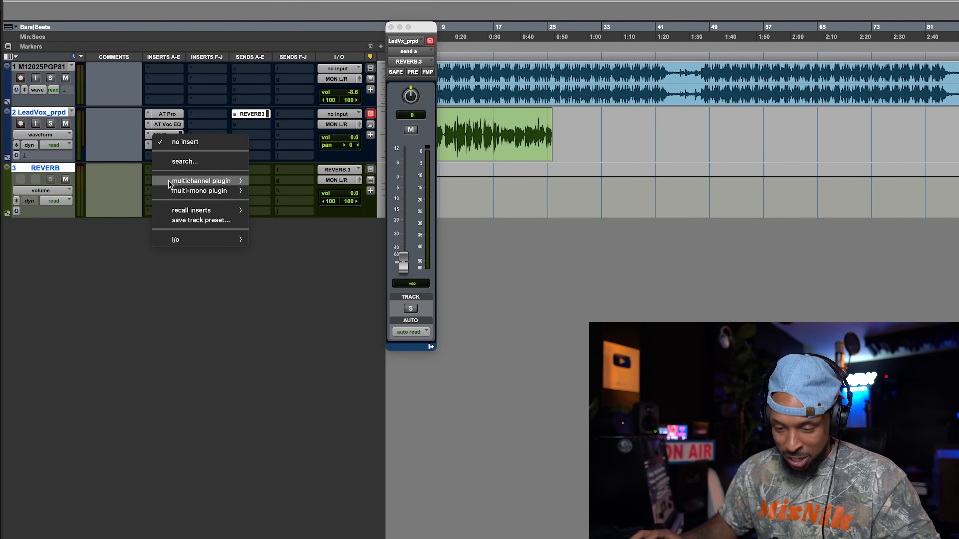
pyautogui.write('vocal rever')
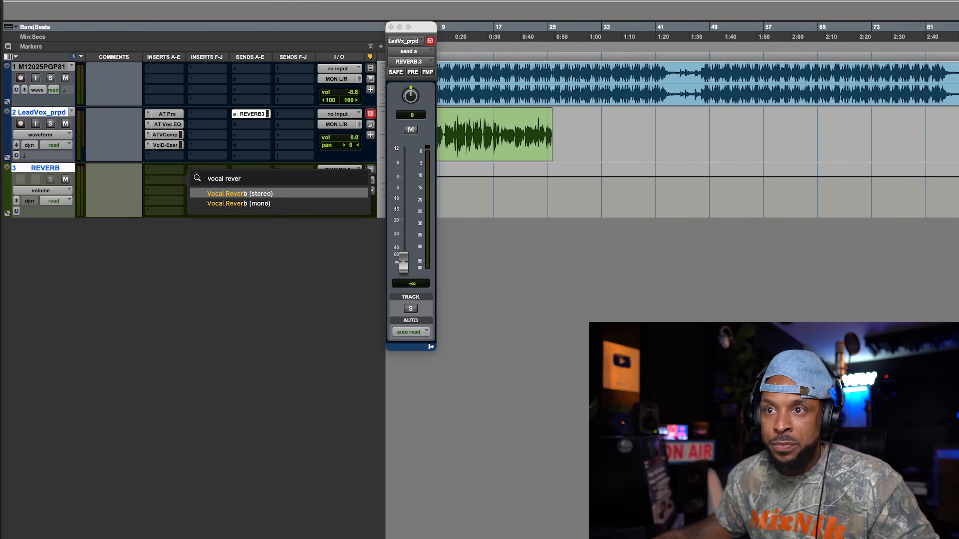
pyautogui.press('Return')
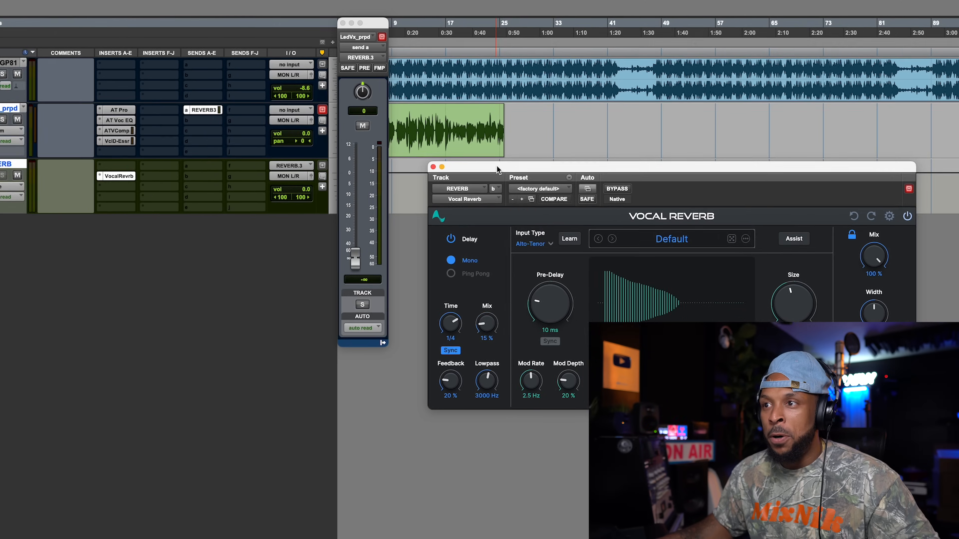
pyautogui.moveTo(544, 169); pyautogui.dragTo(546, 226)
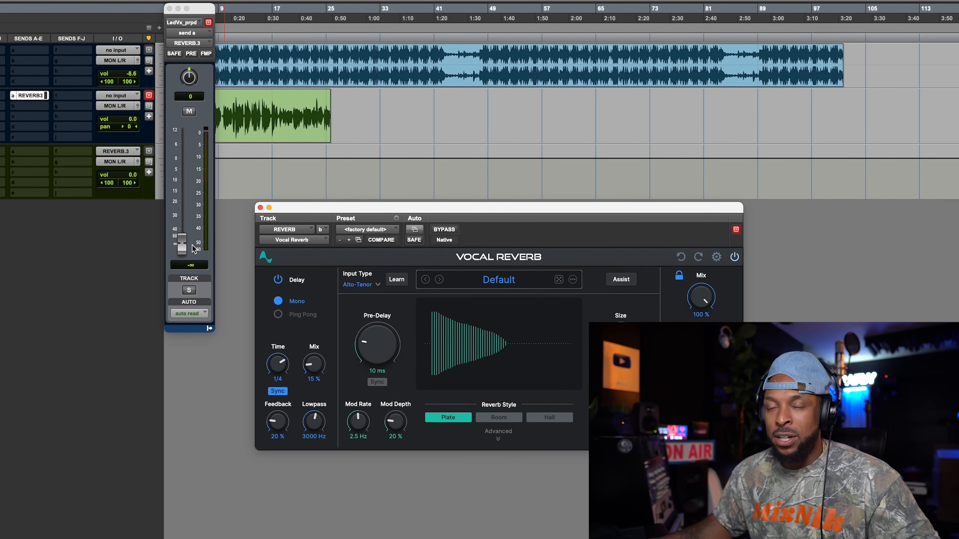
# - Raise the lead vocal's send level to the REVERB track to about -11.0 dB
pyautogui.moveTo(192, 245); pyautogui.dragTo(188, 184)
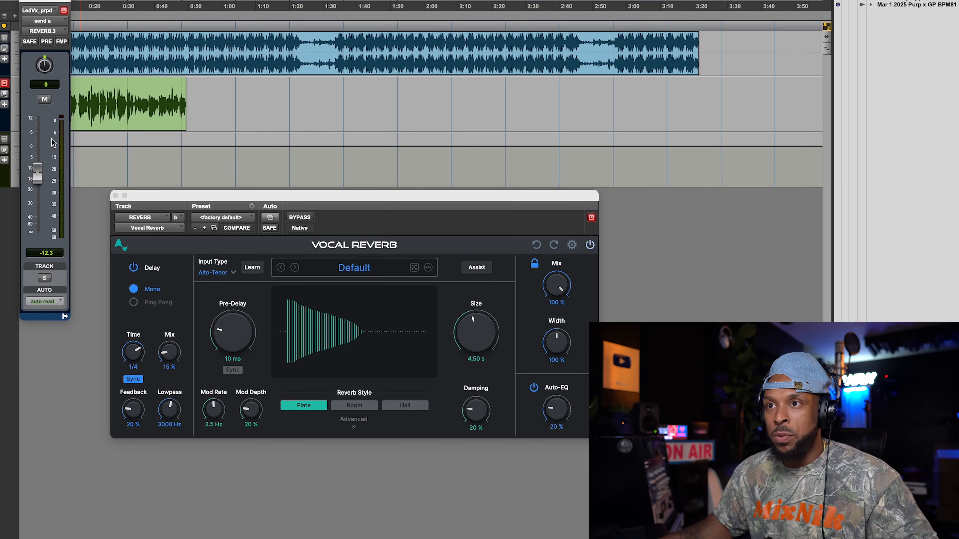
pyautogui.moveTo(45, 0); pyautogui.dragTo(31, 117)
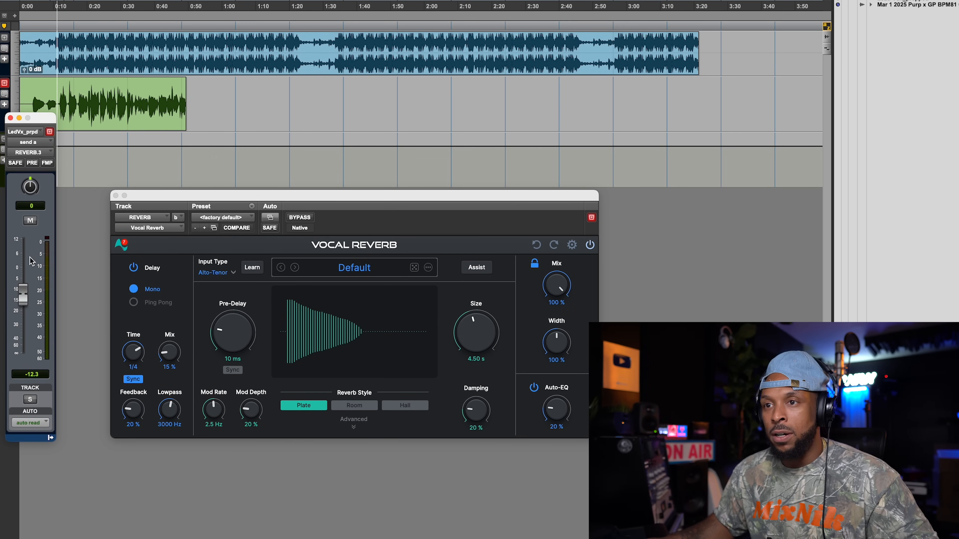
pyautogui.moveTo(23, 301); pyautogui.dragTo(25, 297)
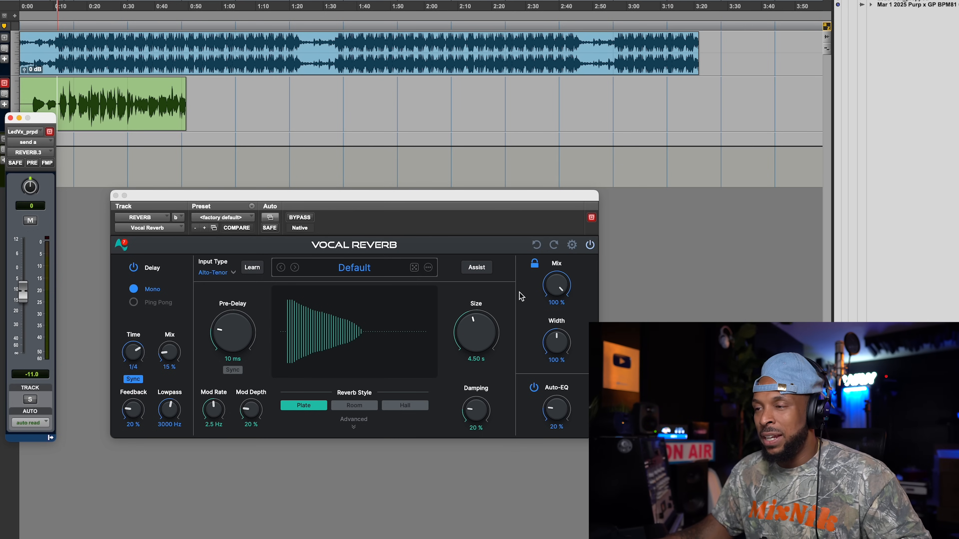
# - Run Reverb Assist on the playing vocal with Tight Room style, a slightly reduced Medium size, Bright tone and the Gritty template, and apply its recommendation
pyautogui.click(487, 269)
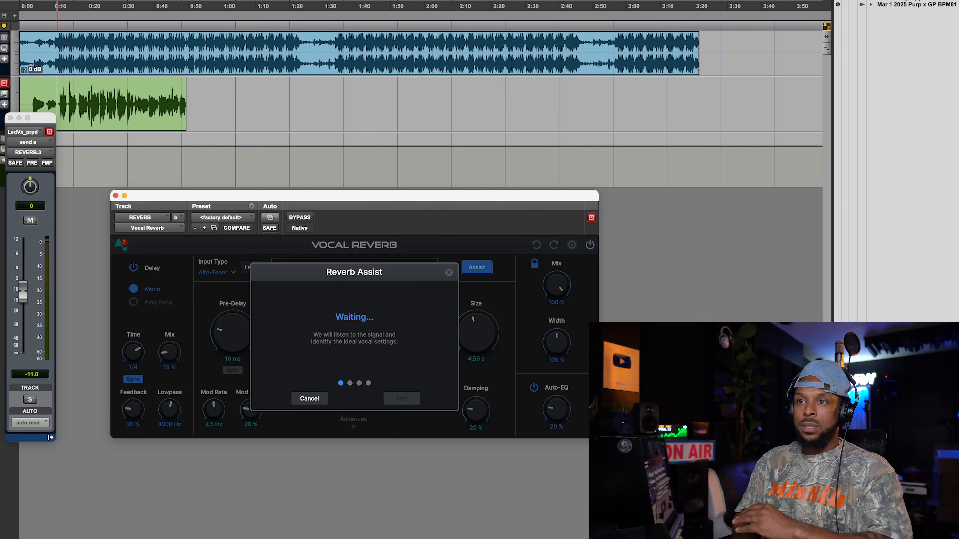
pyautogui.click(158, 454)
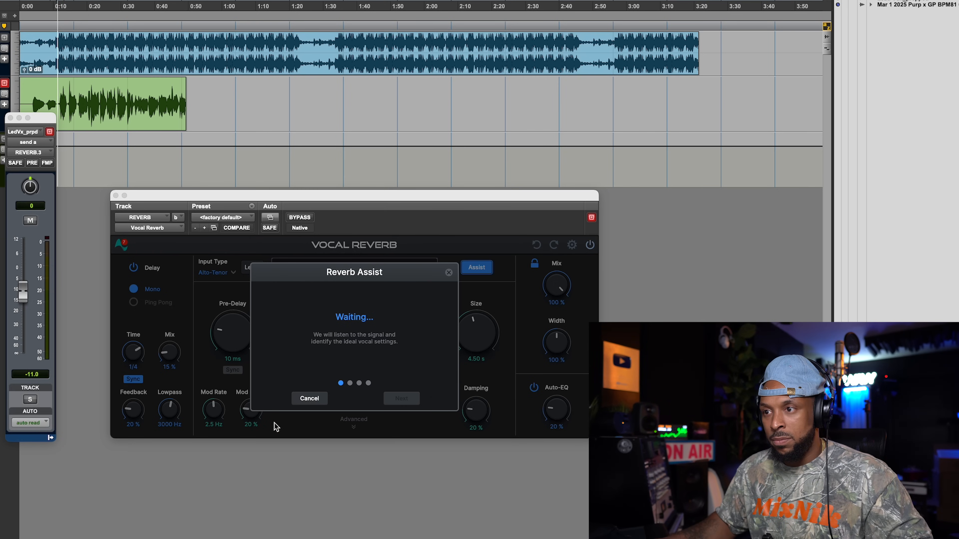
pyautogui.press('space')
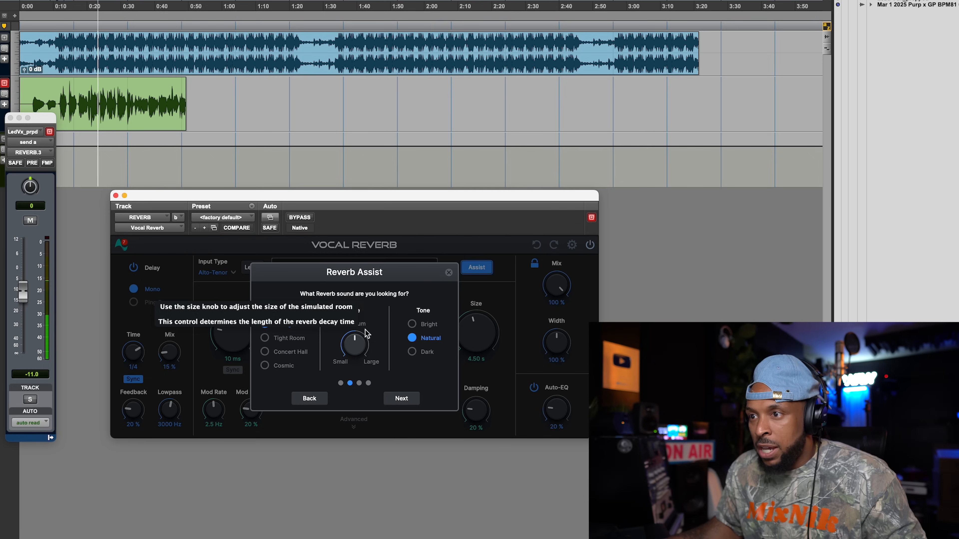
pyautogui.click(266, 339)
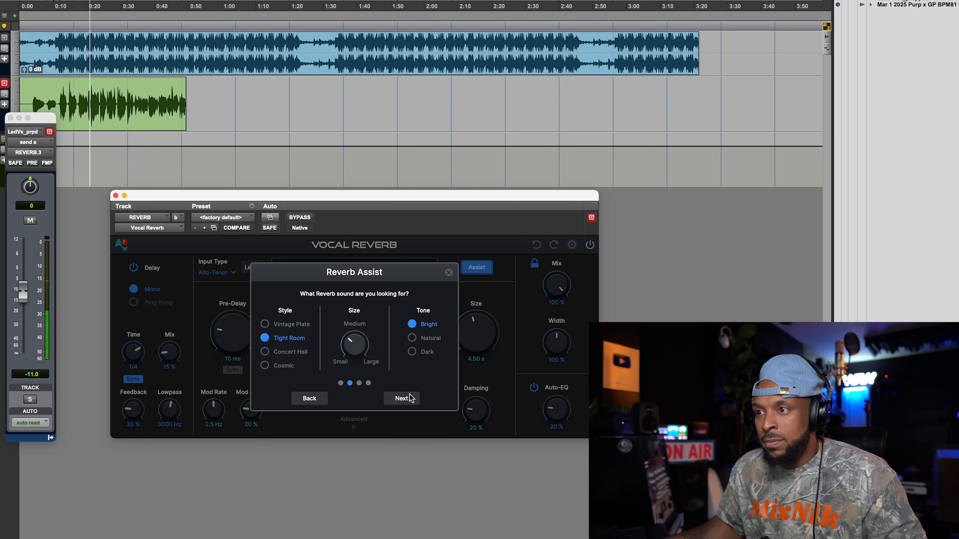
pyautogui.click(391, 397)
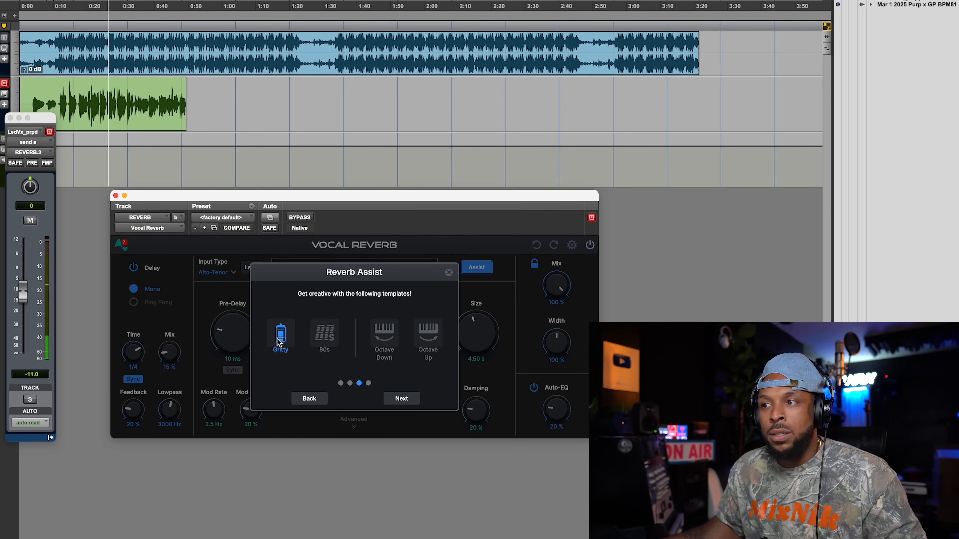
pyautogui.click(401, 399)
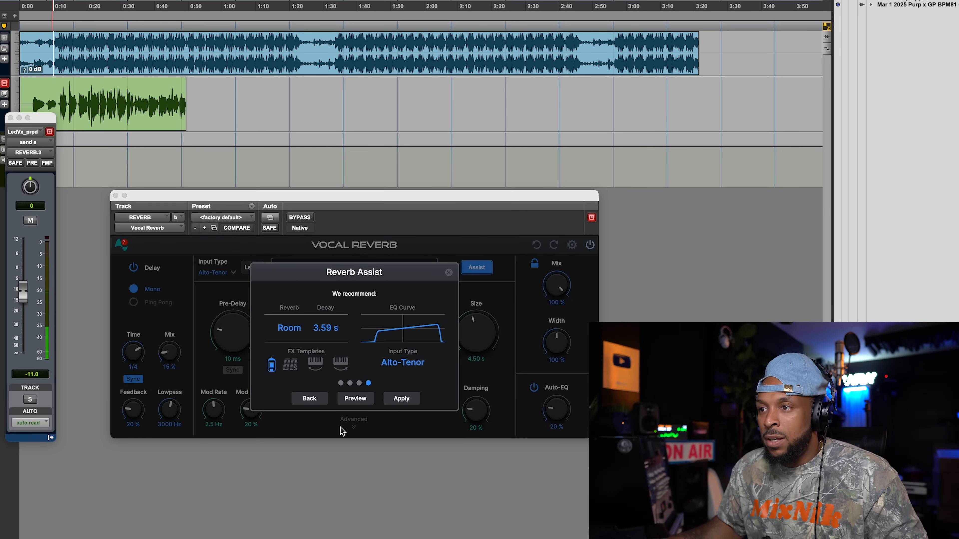
pyautogui.click(402, 399)
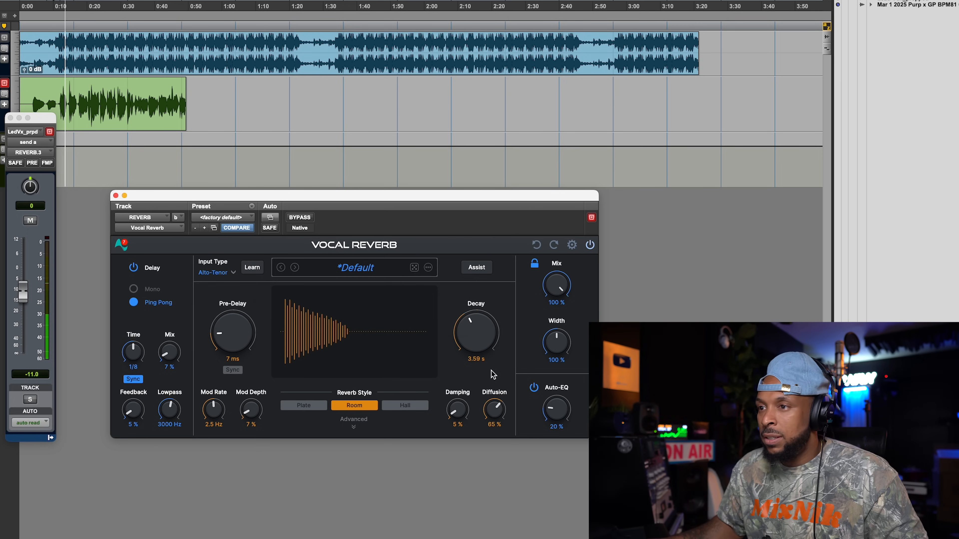
# - Lower the lead vocal's send level to the REVERB track to about -22.2 dB during playback
pyautogui.click(28, 303)
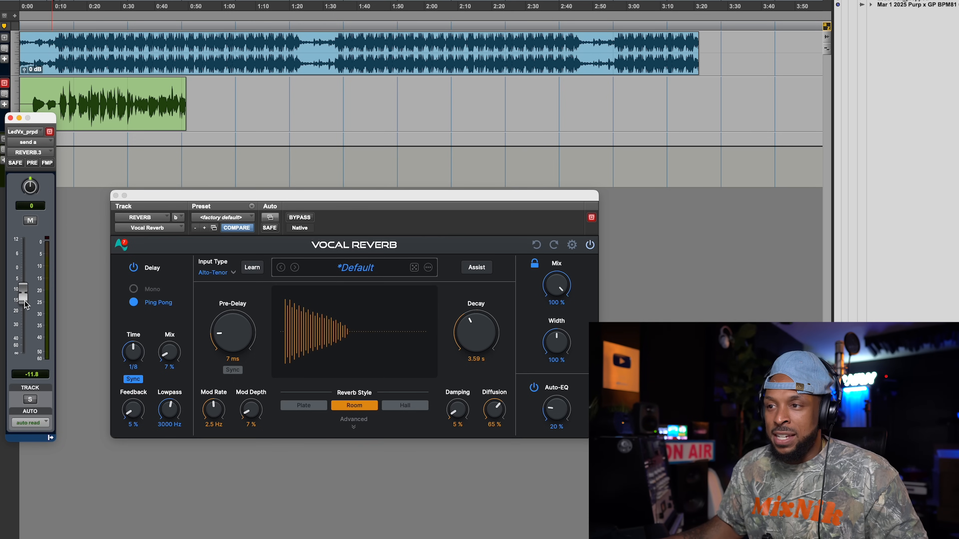
pyautogui.moveTo(26, 306); pyautogui.dragTo(27, 322)
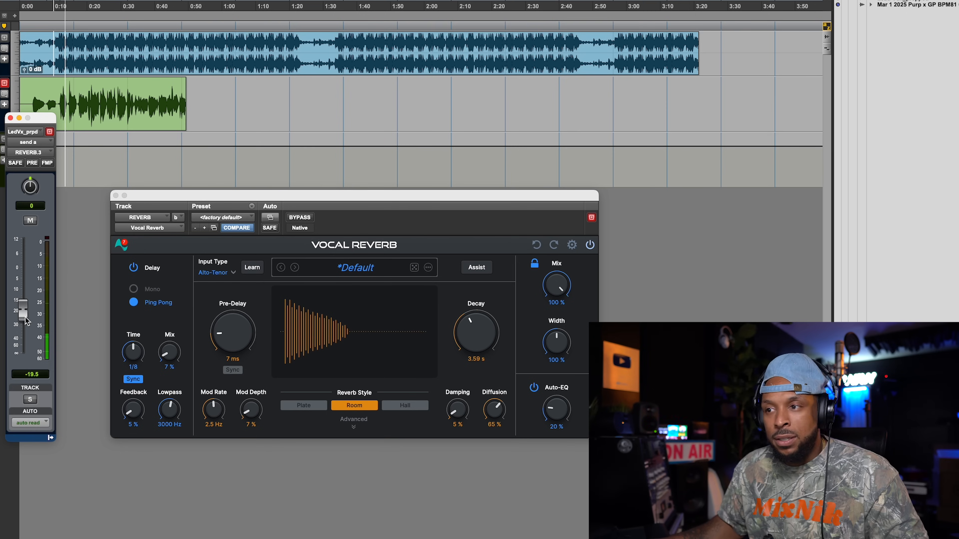
pyautogui.moveTo(27, 321); pyautogui.dragTo(27, 325)
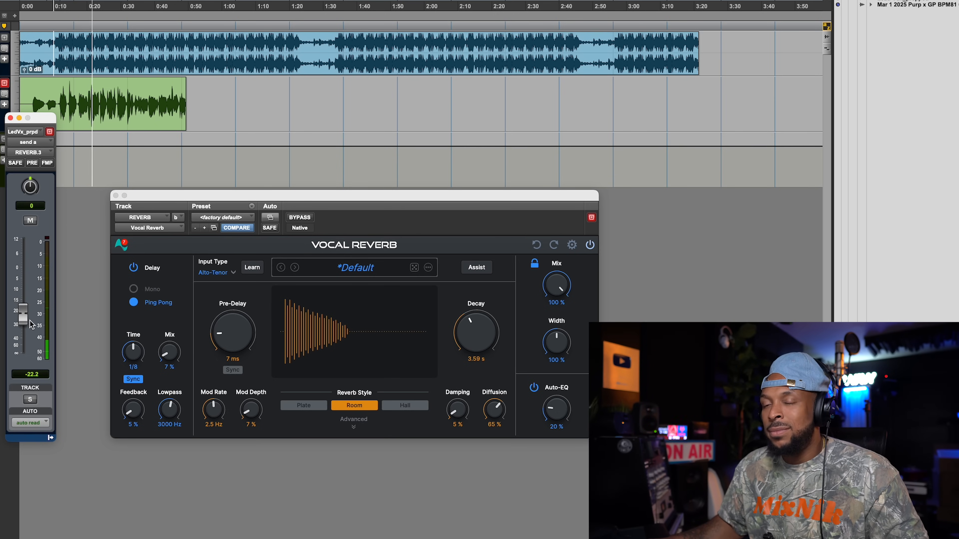
# - Set Vocal Reverb's pre-delay to 10 ms and shorten its decay to about 3.18 s while the vocal plays
pyautogui.moveTo(215, 342); pyautogui.dragTo(228, 343)
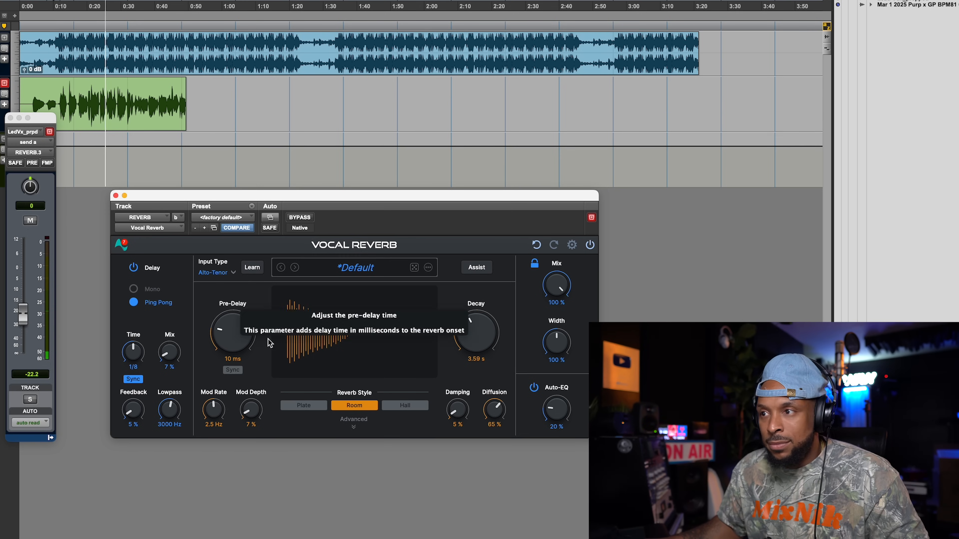
pyautogui.moveTo(471, 327); pyautogui.dragTo(470, 329)
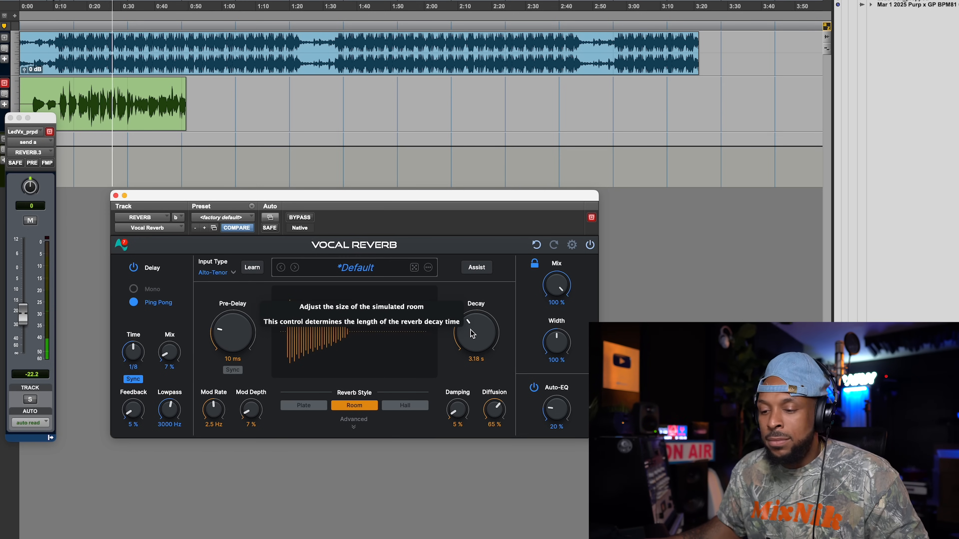
pyautogui.click(25, 320)
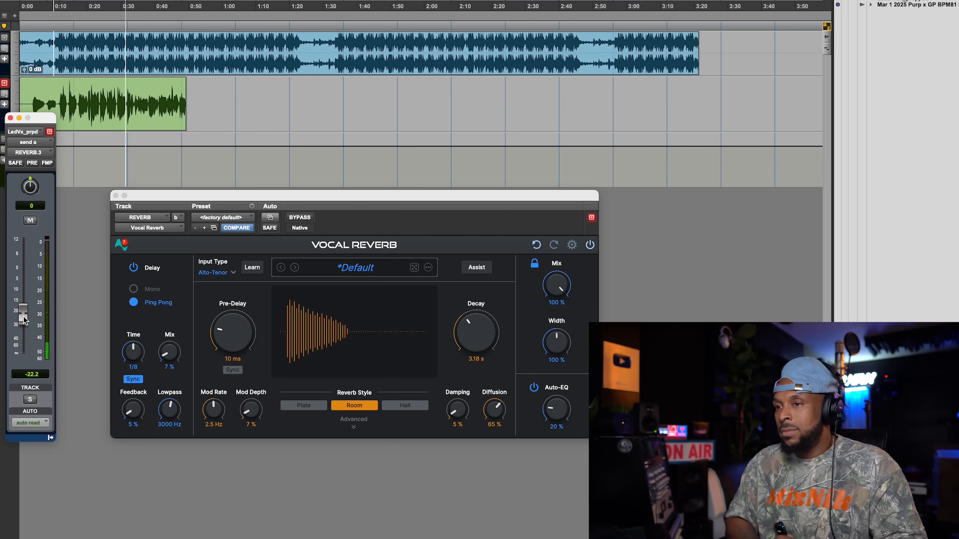